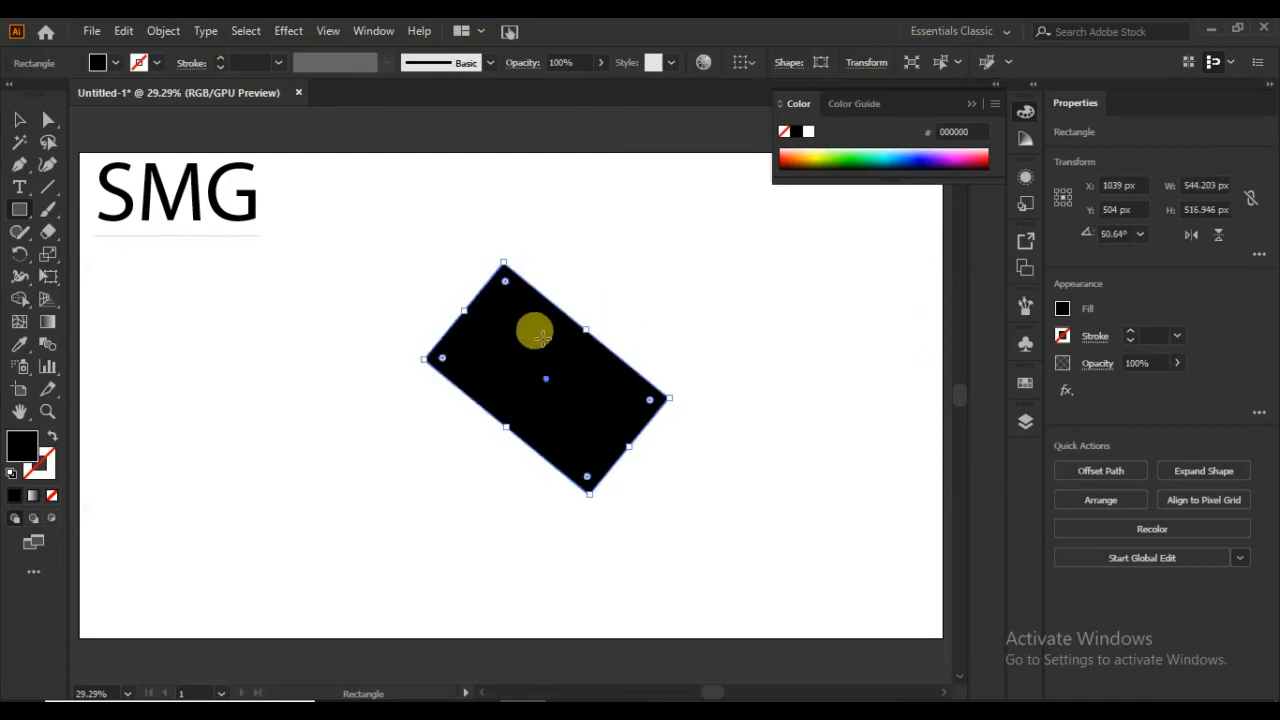
- Round the two upper-left corners of the rotated black rectangle to a 139.5 px radius, forming a semicircular end
{"action": "left_click", "coordinate": [47, 120]}
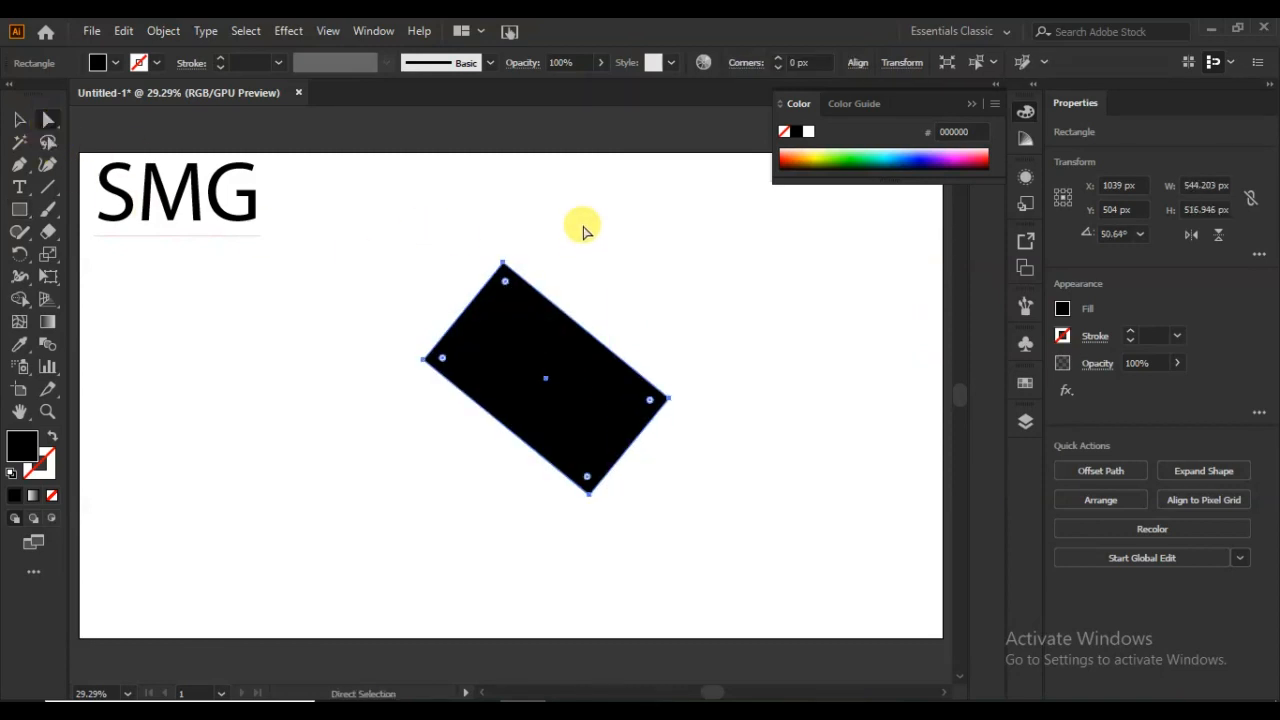
{"action": "left_click_drag", "start_coordinate": [530, 271], "coordinate": [530, 391]}
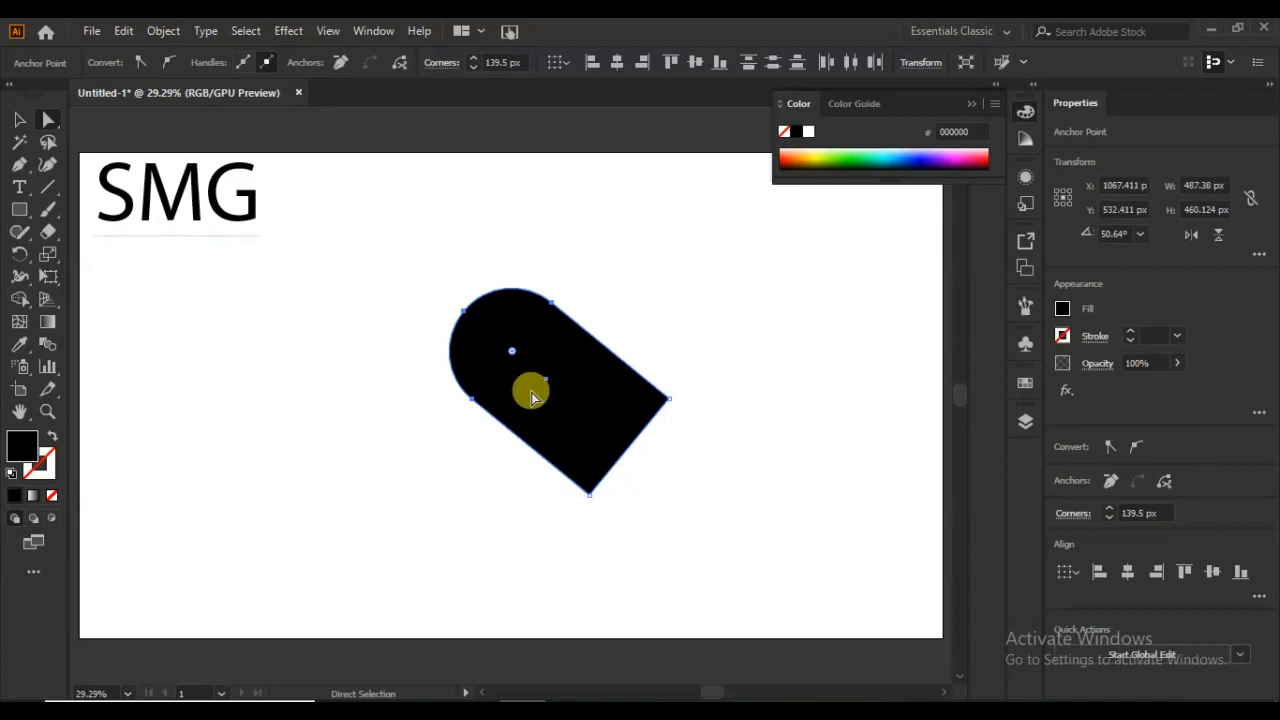
{"action": "left_click", "coordinate": [620, 327]}
- Create a mirrored copy of the rounded shape by reflecting it across the vertical axis
{"action": "left_click", "coordinate": [551, 373]}
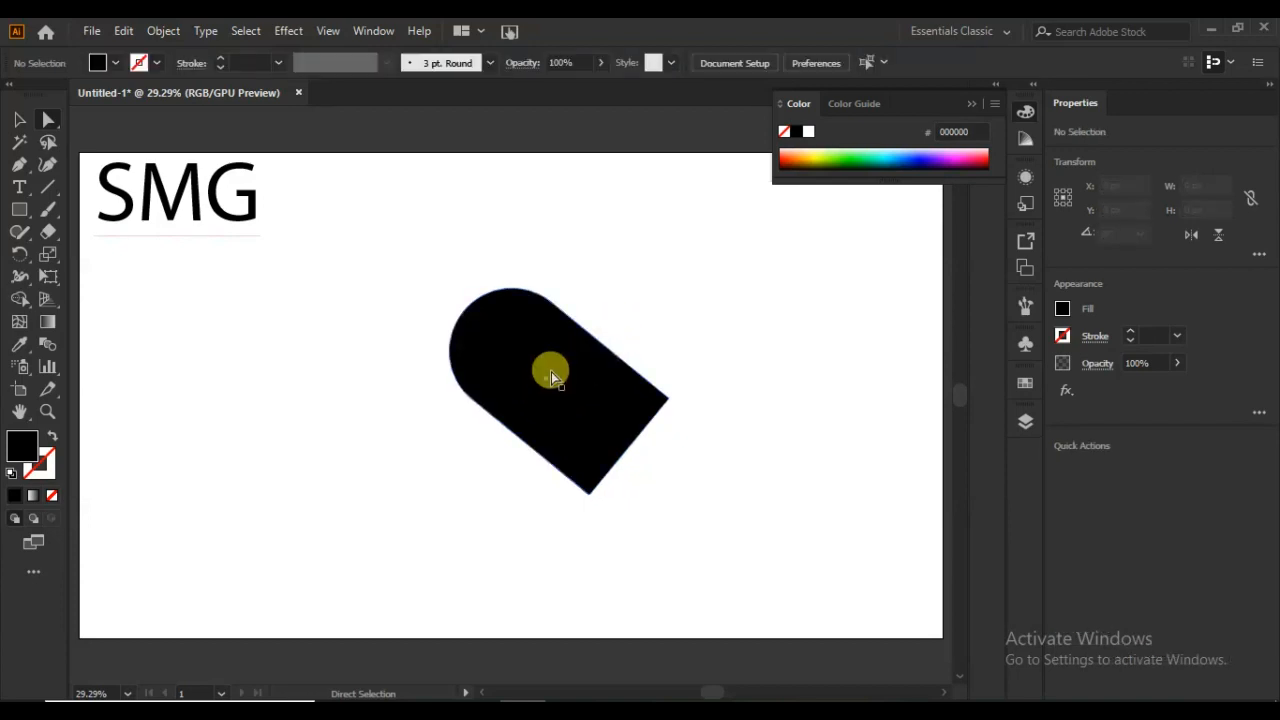
{"action": "right_click", "coordinate": [551, 375]}
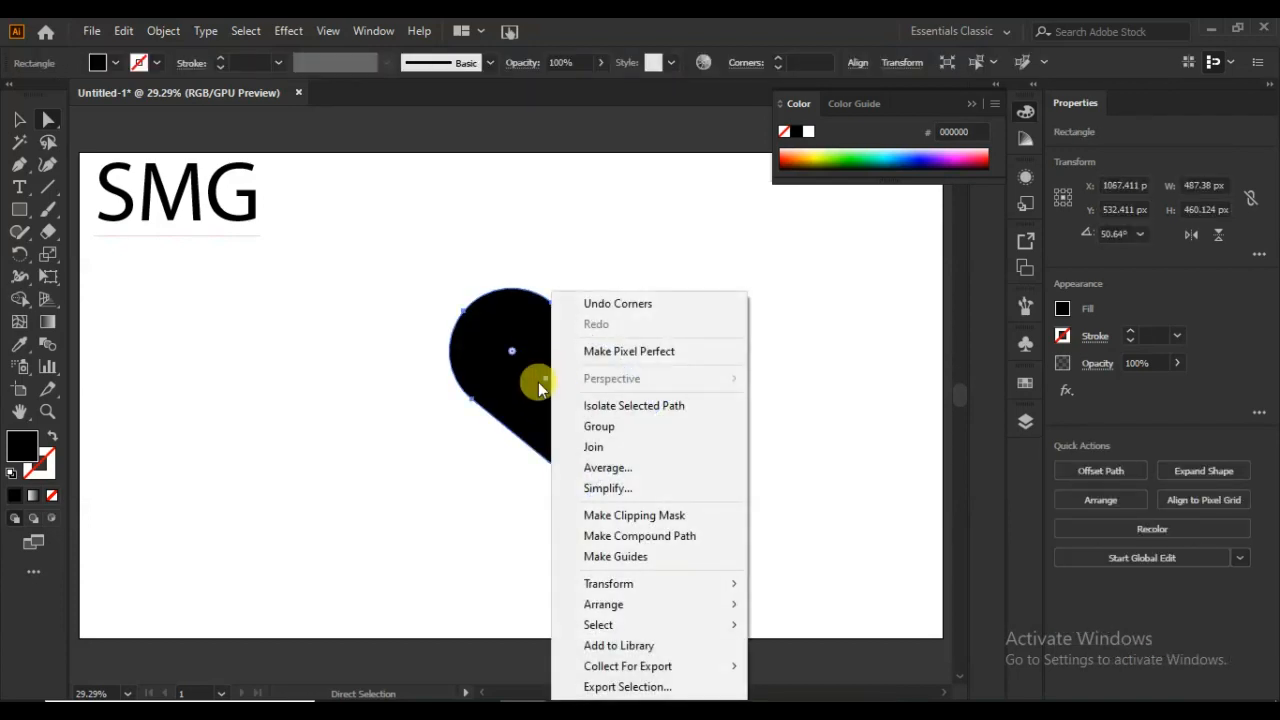
{"action": "mouse_move", "coordinate": [617, 585]}
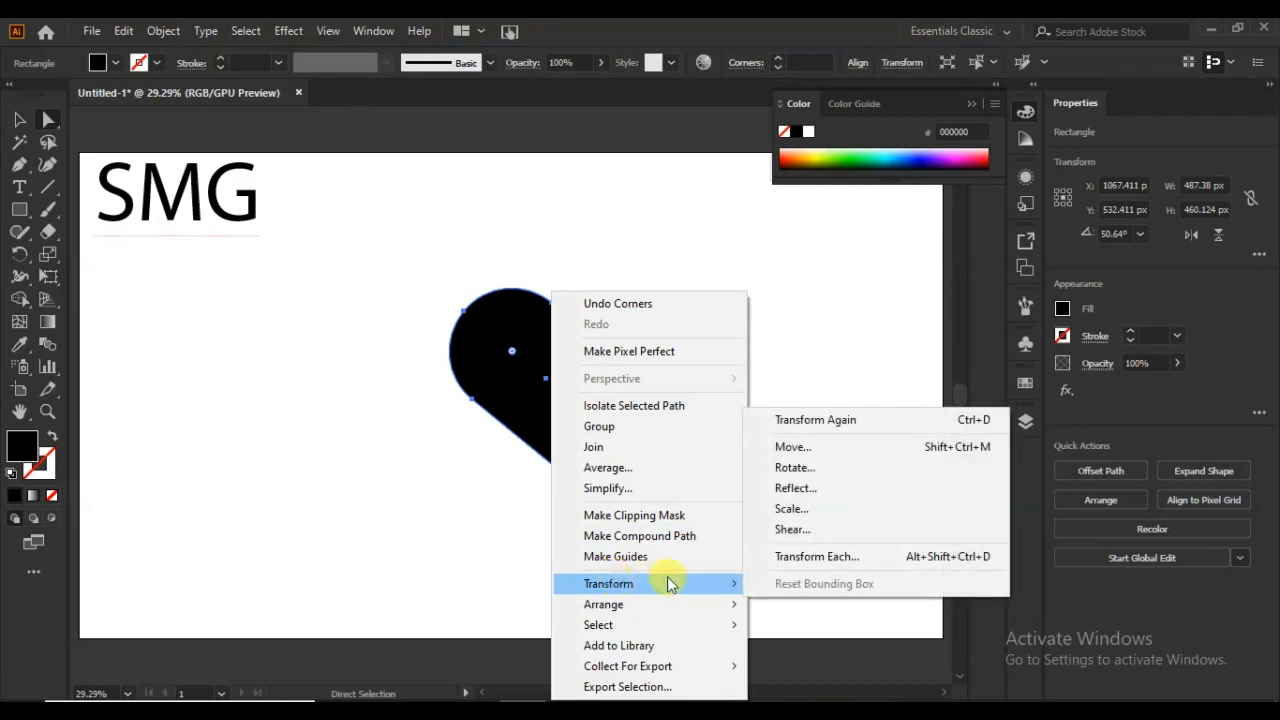
{"action": "left_click", "coordinate": [828, 491]}
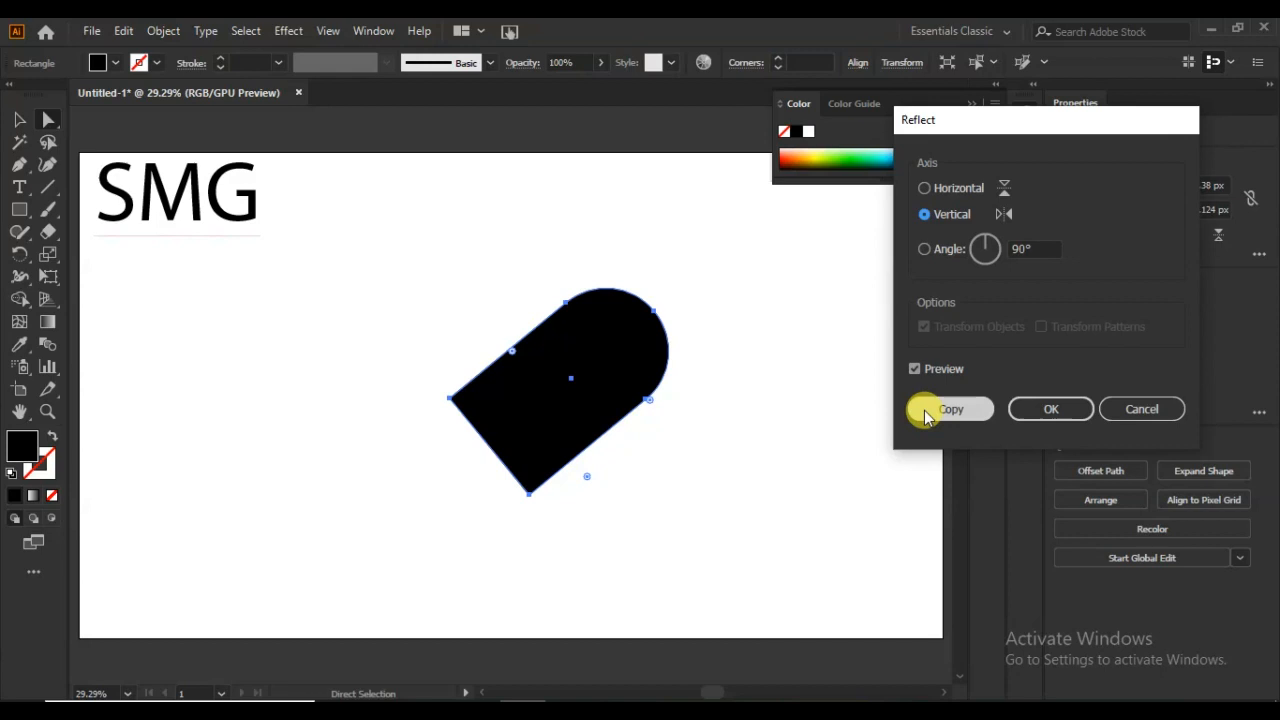
{"action": "left_click", "coordinate": [925, 411]}
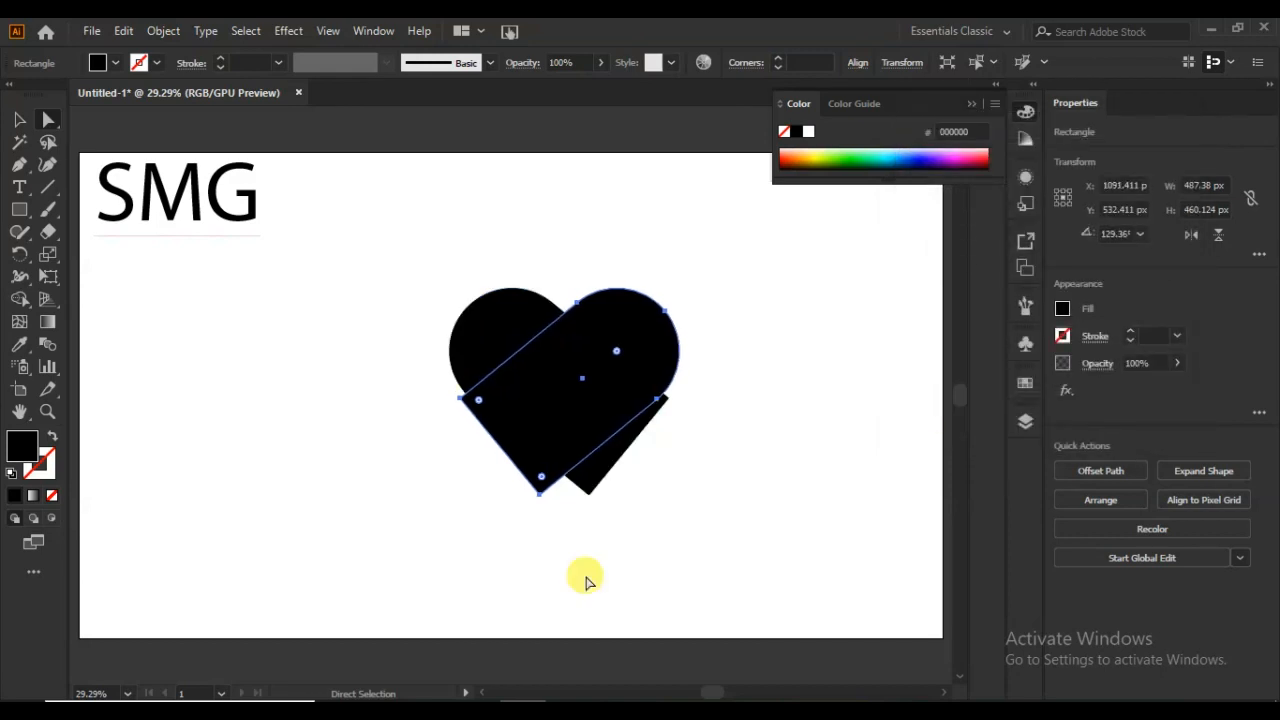
- Nudge the mirrored copy right to about X 1097 px so the overlapping shapes form a heart
{"action": "key", "text": "Right"}
{"action": "key", "text": "Right"}
{"action": "key", "text": "Right"}
{"action": "key", "text": "Right"}
{"action": "key", "text": "Right"}
{"action": "key", "text": "Right"}
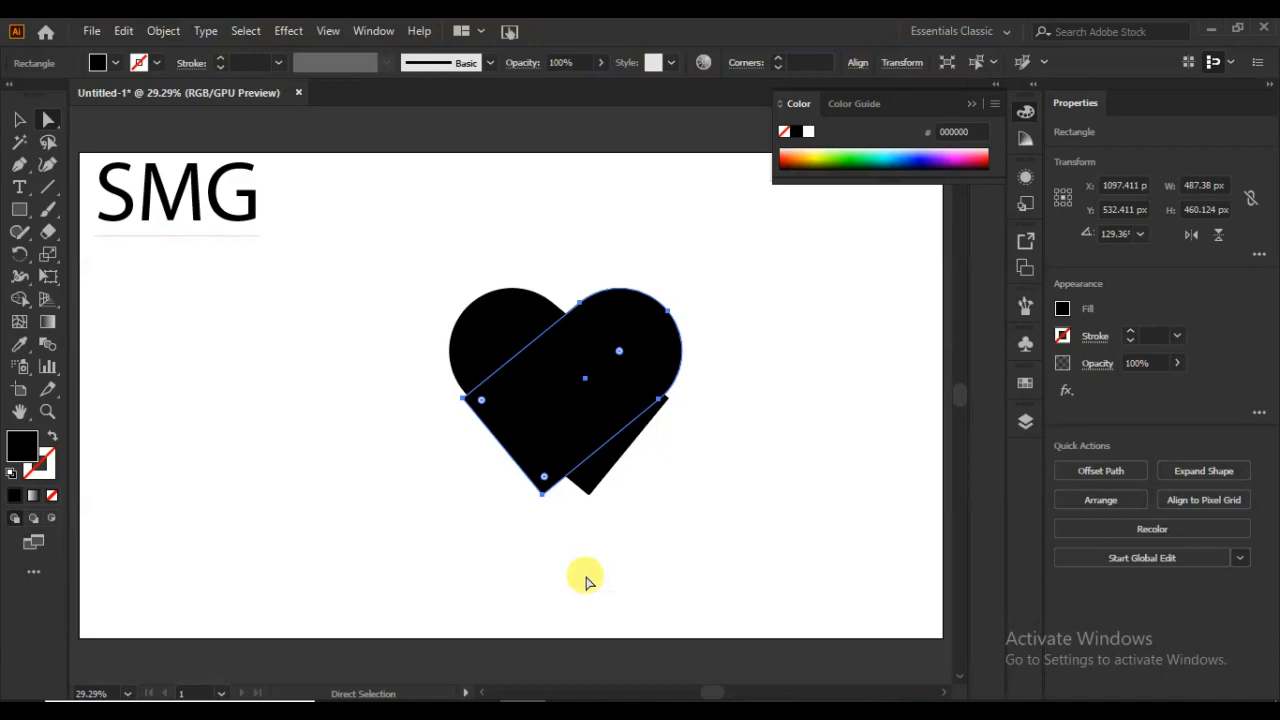
- Select both shapes and merge their two rounded lobes and overlapping centre with the Shape Builder tool
{"action": "left_click_drag", "start_coordinate": [740, 266], "coordinate": [394, 614]}
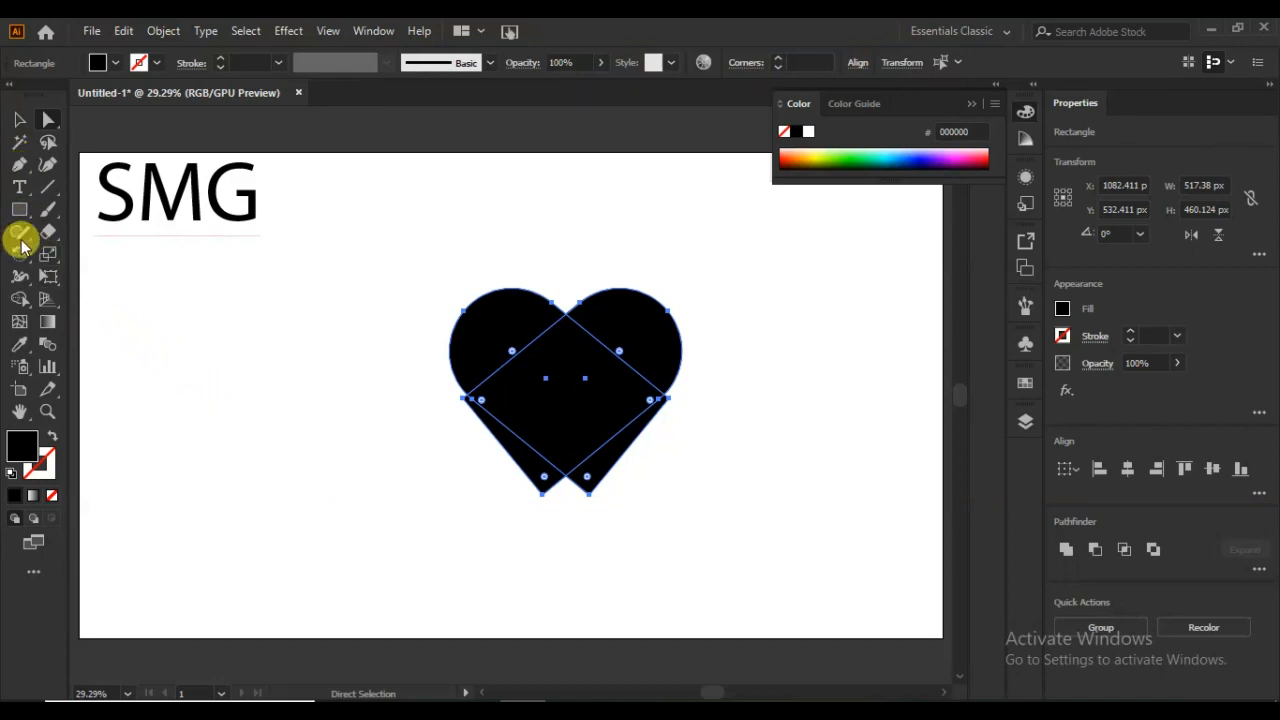
{"action": "left_click", "coordinate": [20, 300]}
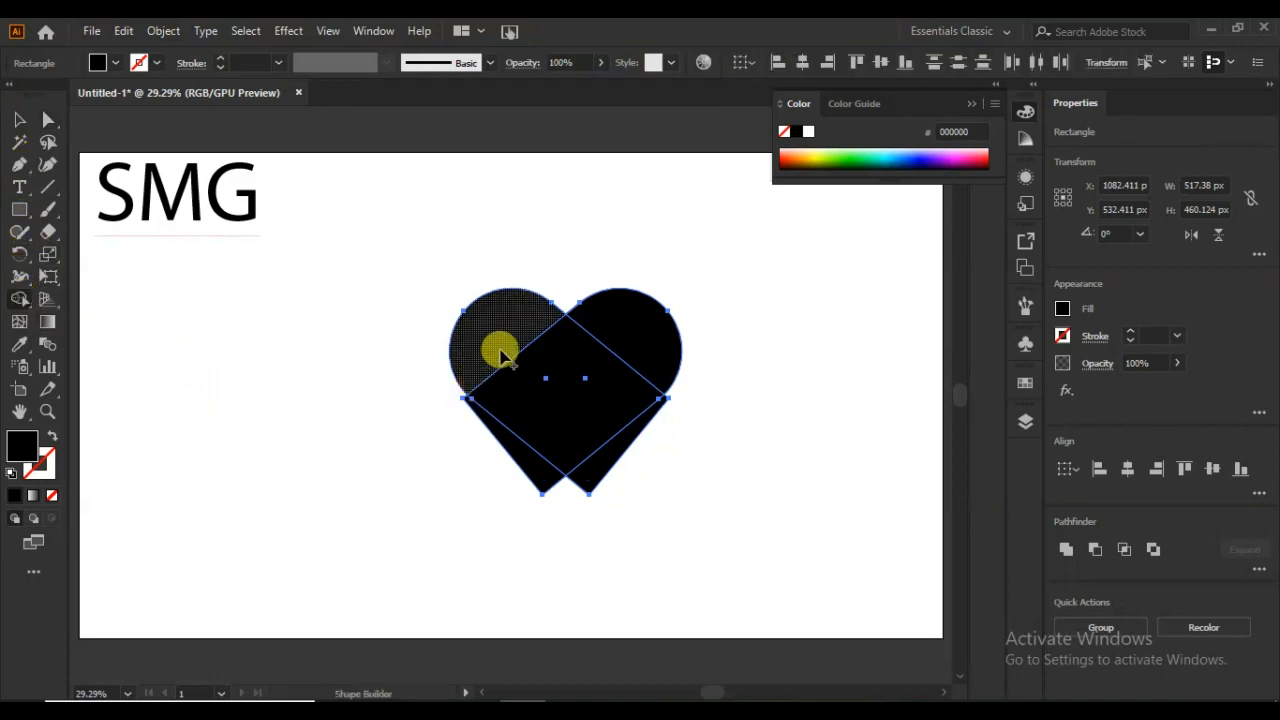
{"action": "left_click_drag", "start_coordinate": [538, 370], "coordinate": [623, 334]}
- Clear the leftover pieces at the heart's lower tip and move the heart to the artboard's right side
{"action": "left_click", "coordinate": [20, 120]}
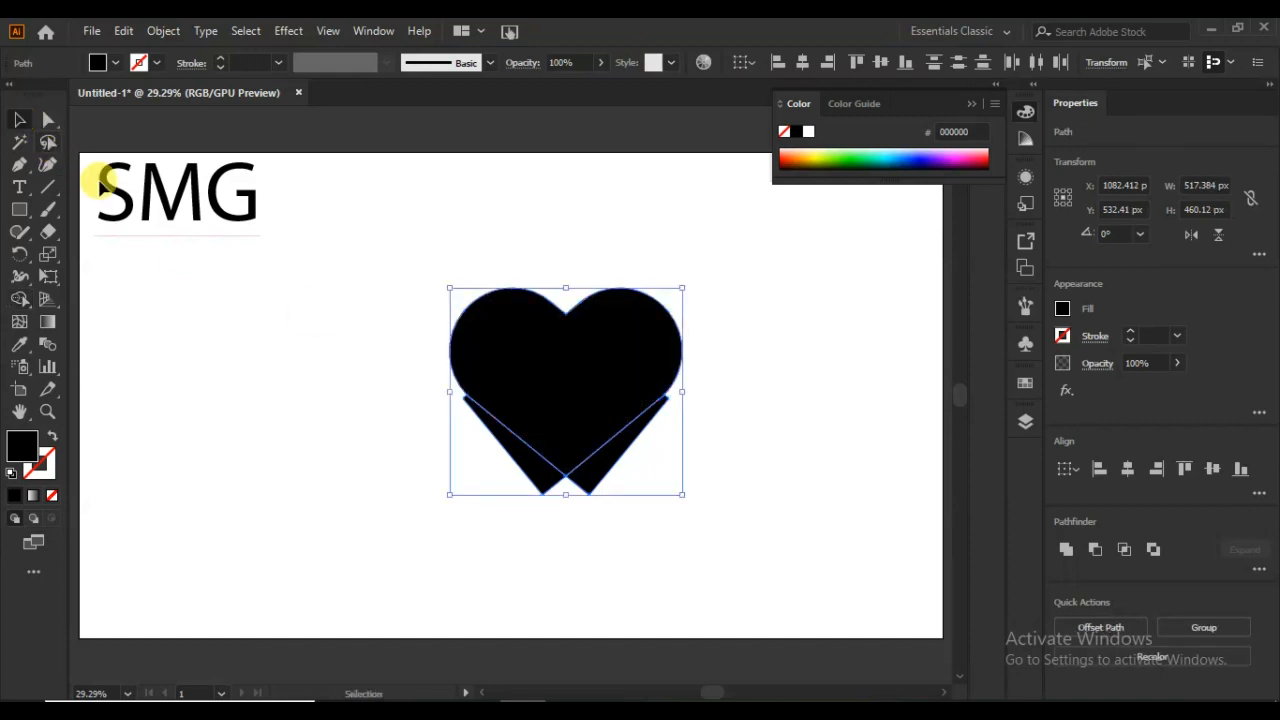
{"action": "left_click_drag", "start_coordinate": [564, 488], "coordinate": [543, 408]}
{"action": "left_click_drag", "start_coordinate": [537, 306], "coordinate": [782, 443]}
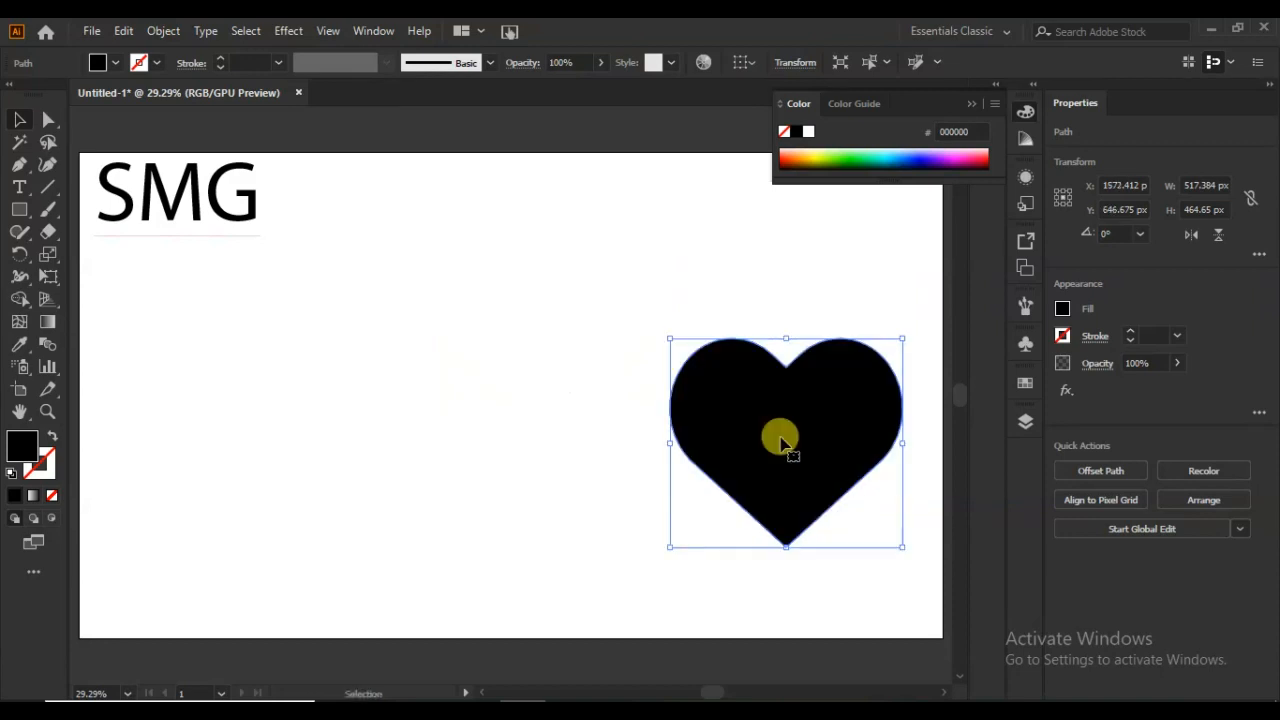
{"action": "left_click", "coordinate": [607, 445]}
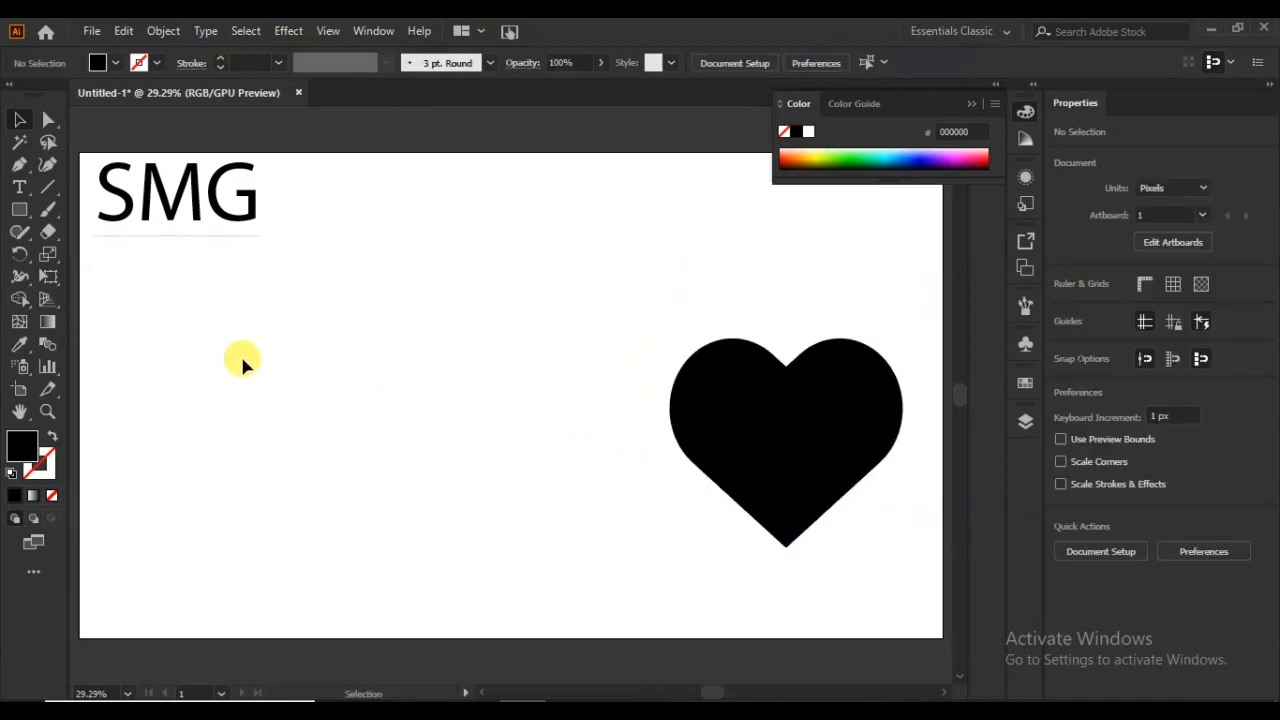
- Draw a straight vertical line about 681 px long below the SMG text with the Pen tool, with a black stroke and no fill
{"action": "left_click", "coordinate": [19, 164]}
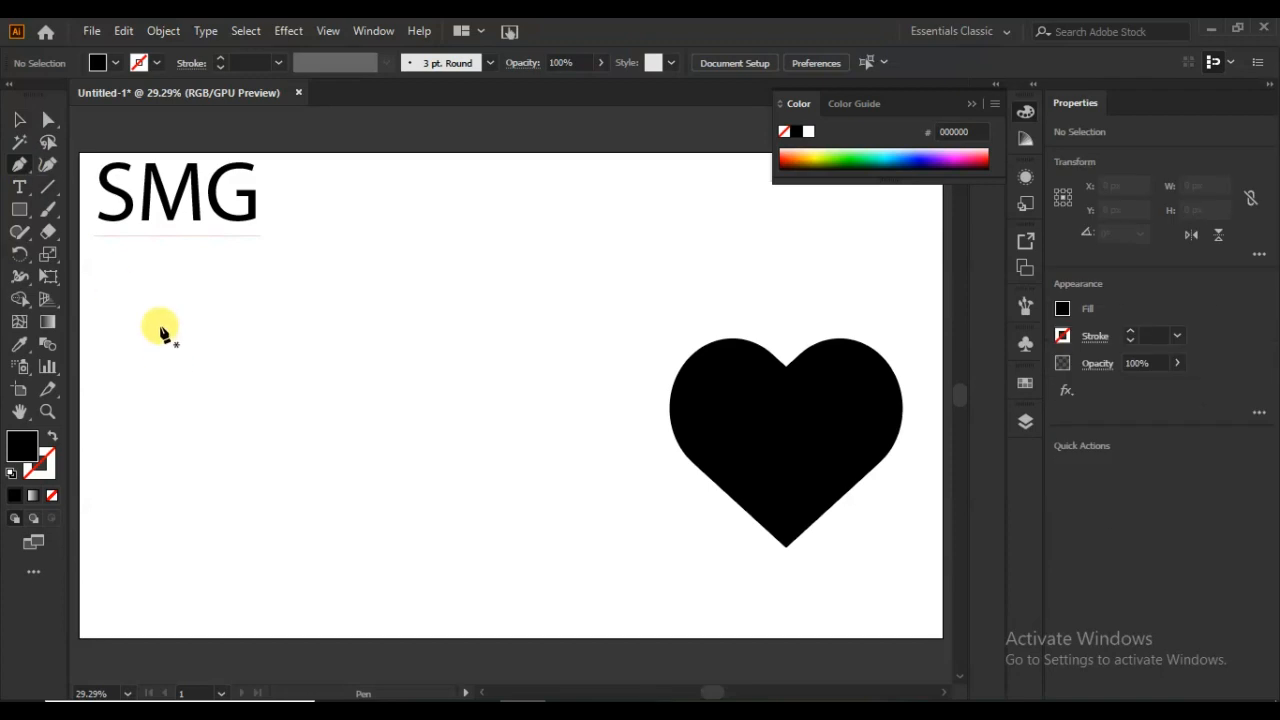
{"action": "left_click", "coordinate": [186, 270]}
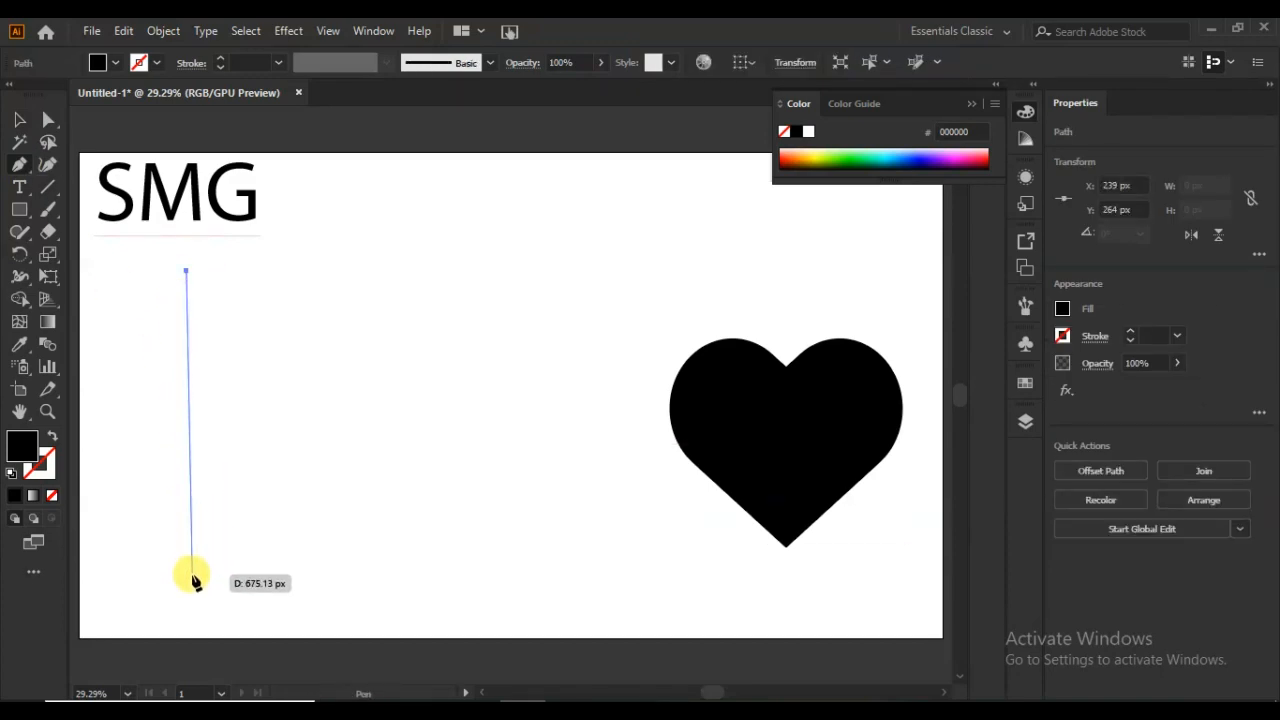
{"action": "key", "text": "shift"}
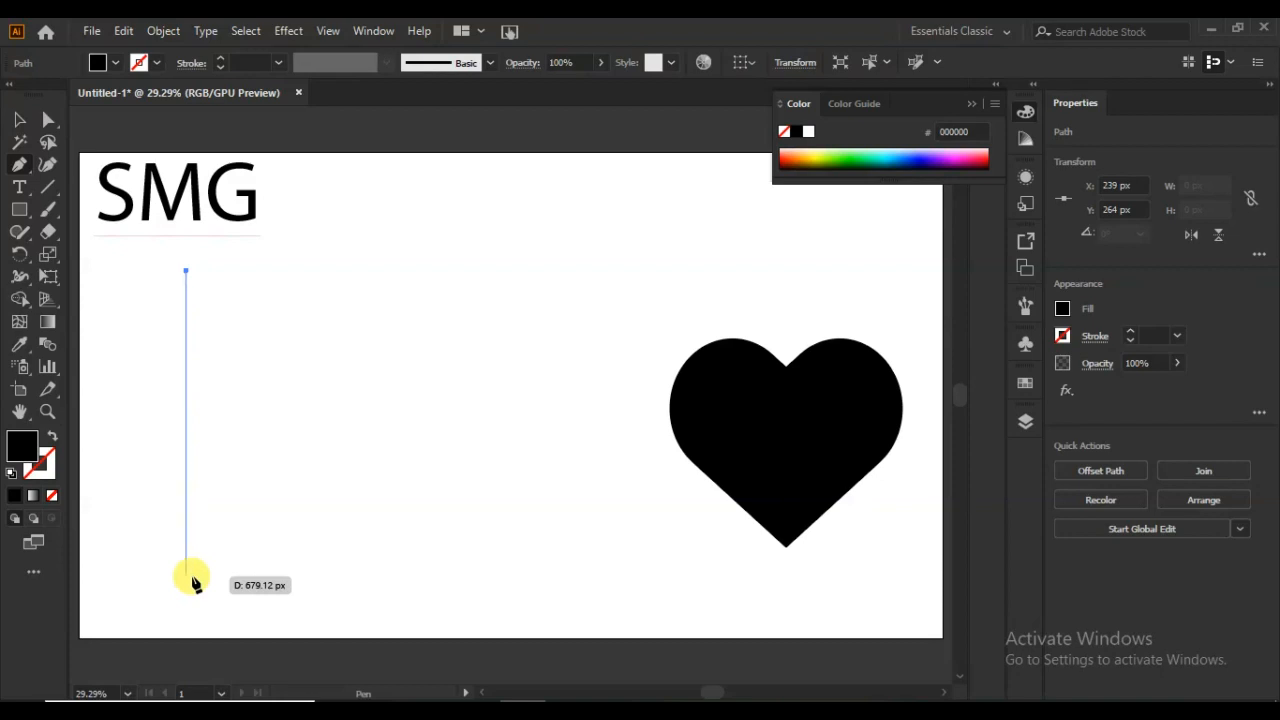
{"action": "left_click", "coordinate": [186, 577]}
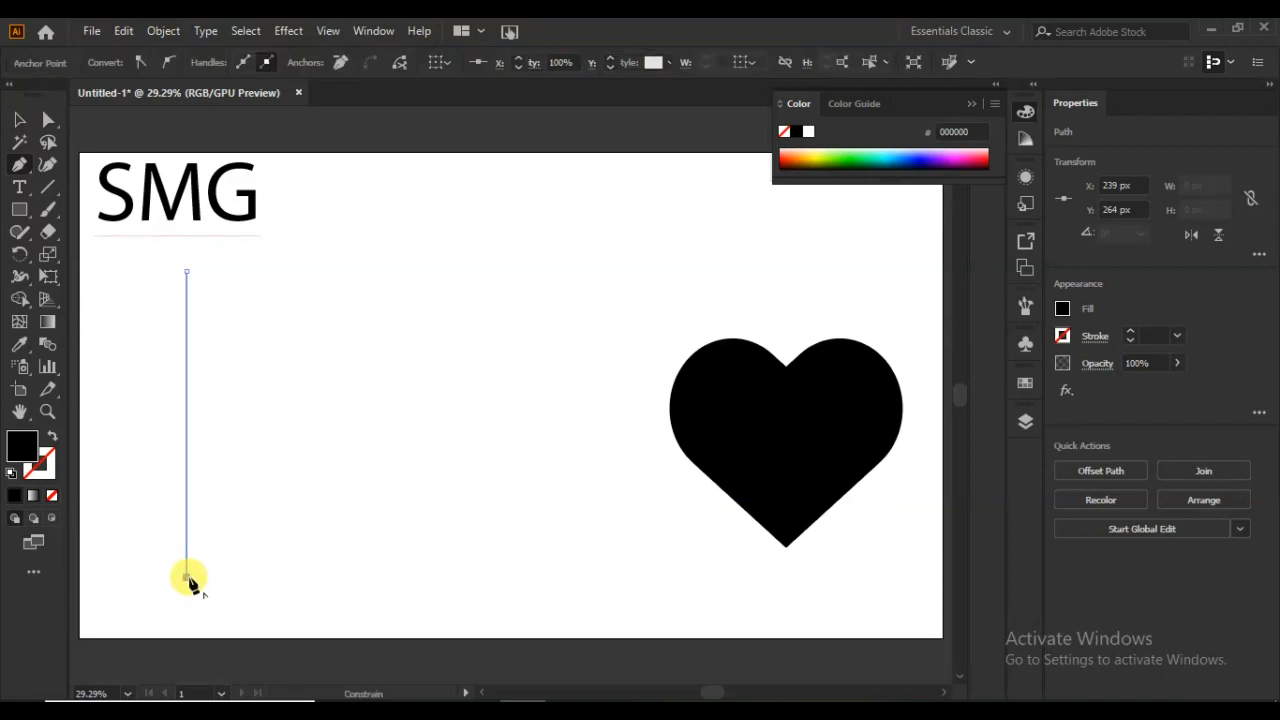
{"action": "left_click", "coordinate": [143, 490]}
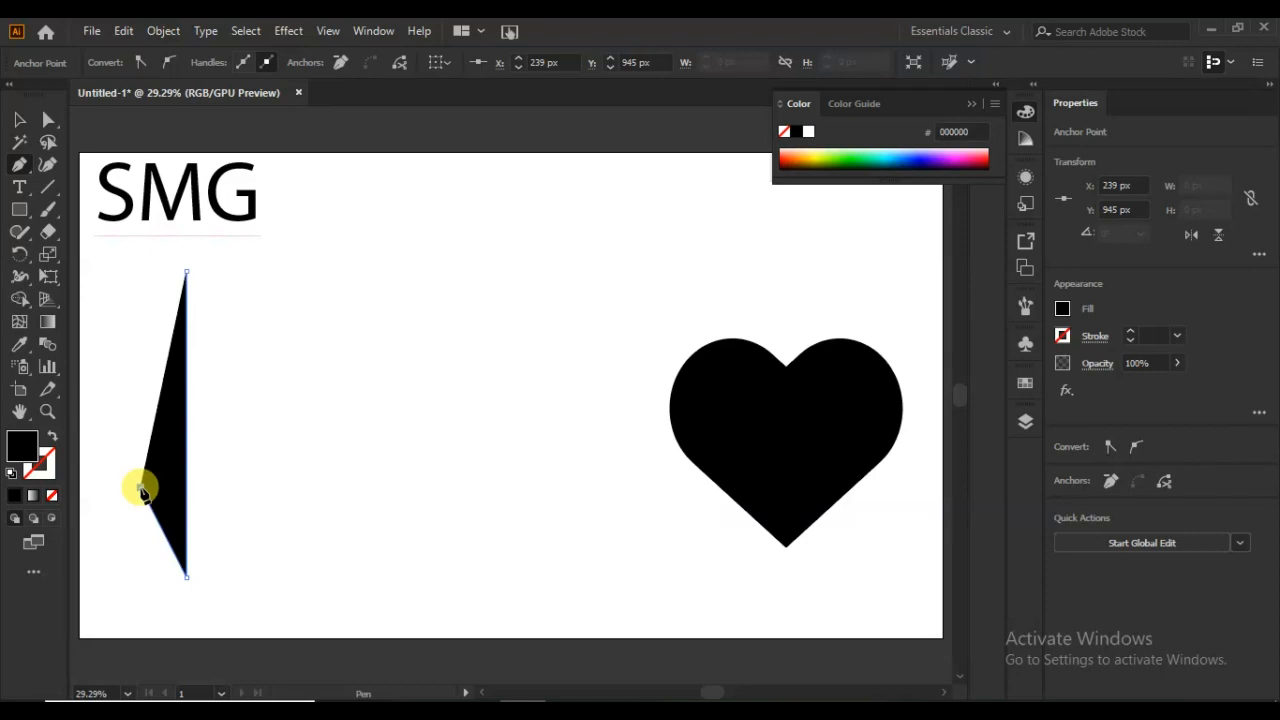
{"action": "left_click", "coordinate": [143, 490]}
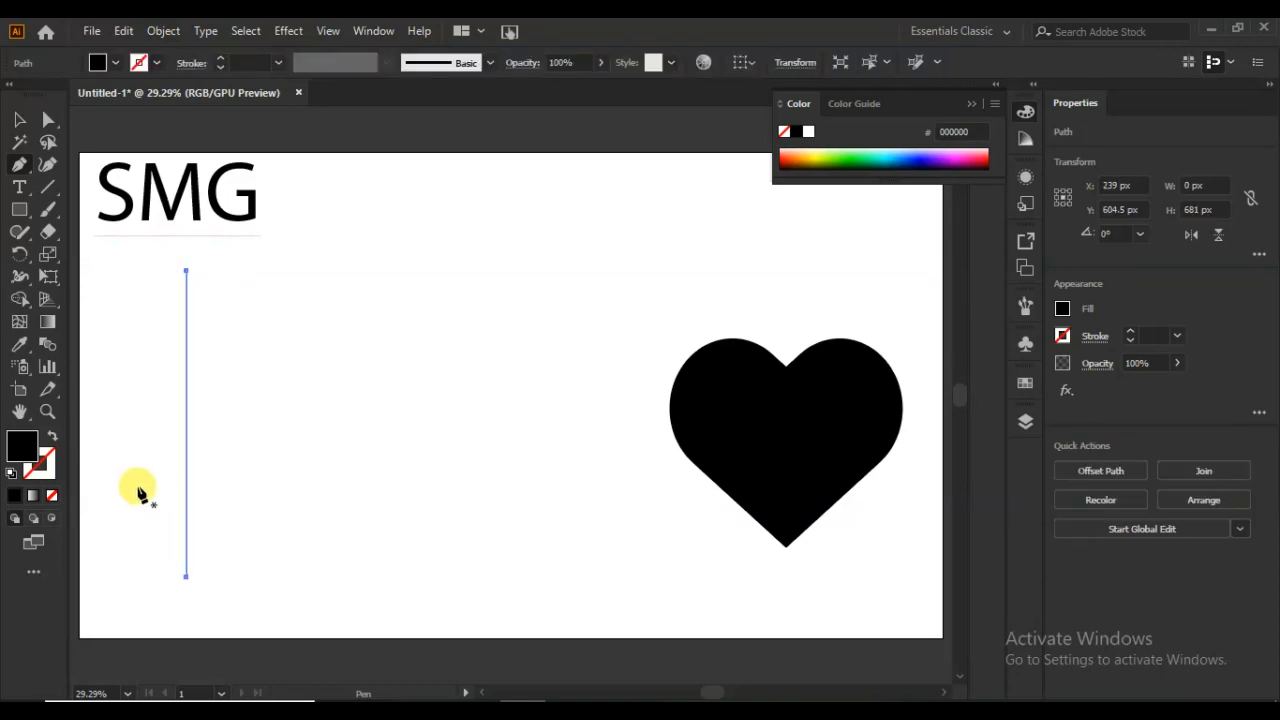
{"action": "left_click", "coordinate": [52, 436]}
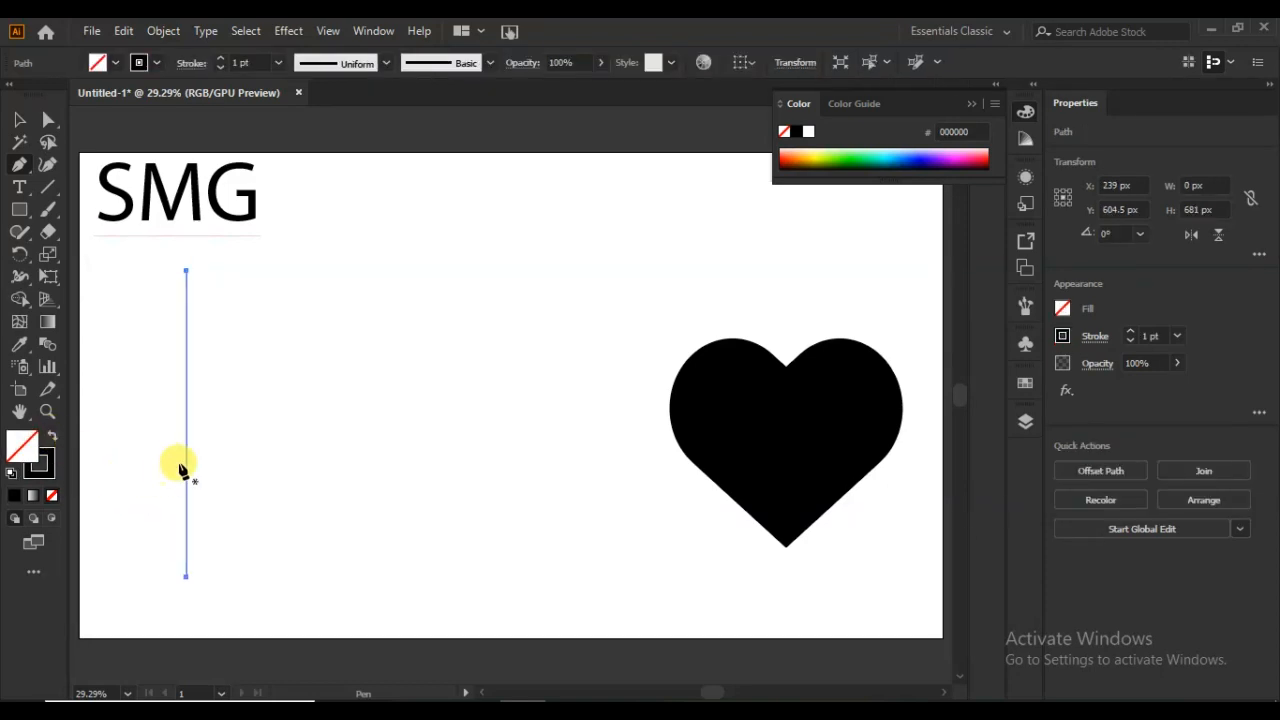
- Duplicate the vertical line horizontally, placing the copy 36.5 px to its right
{"action": "left_click", "coordinate": [19, 121]}
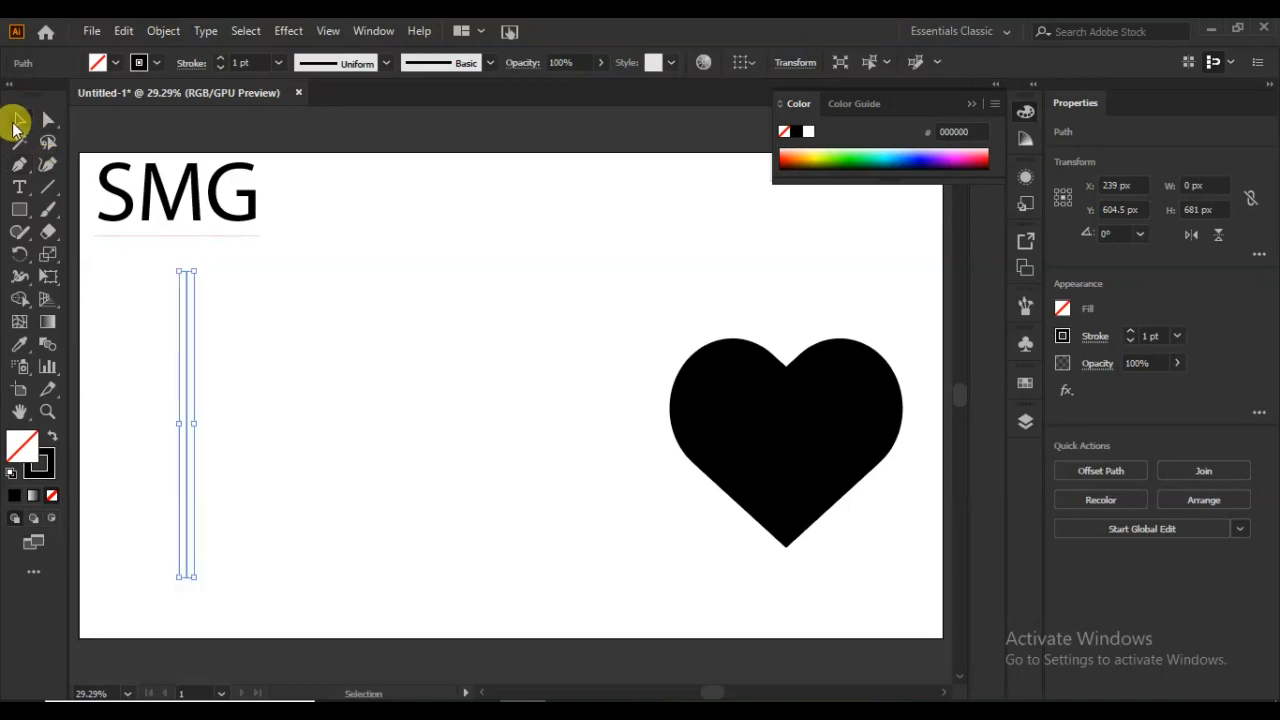
{"action": "left_click_drag", "start_coordinate": [186, 443], "coordinate": [202, 443]}
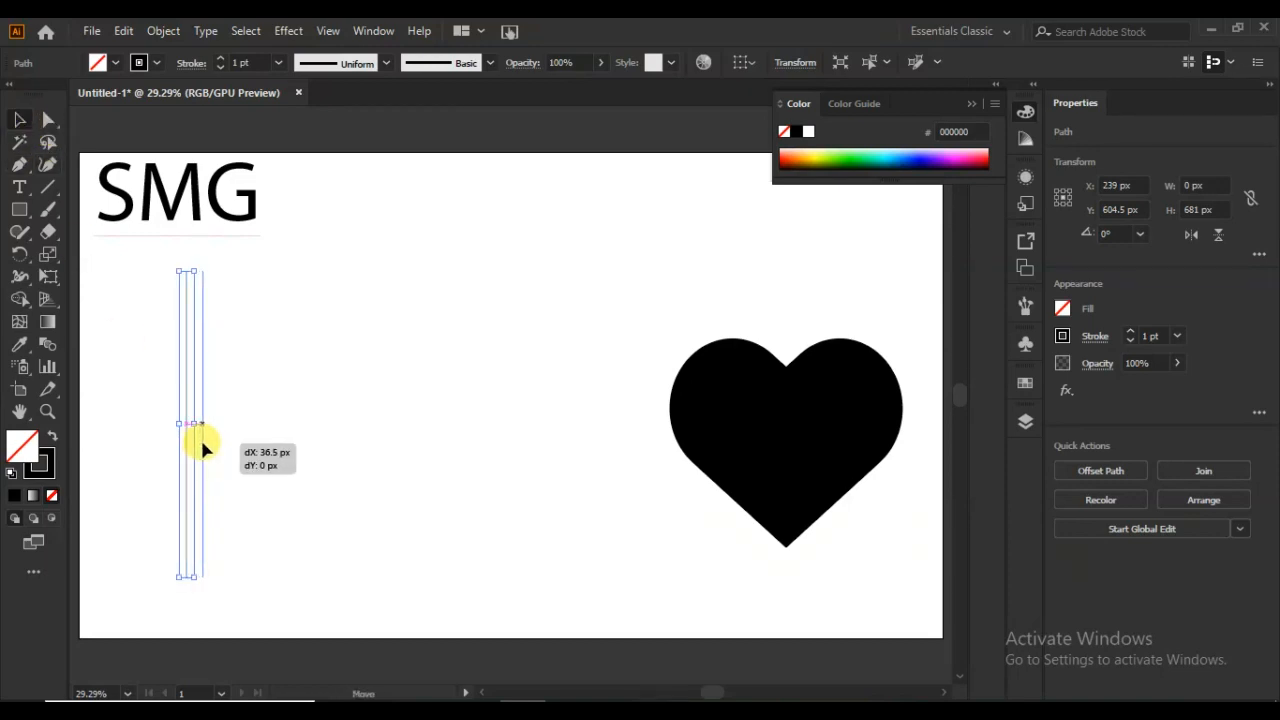
{"action": "left_click_drag", "start_coordinate": [203, 448], "coordinate": [203, 448]}
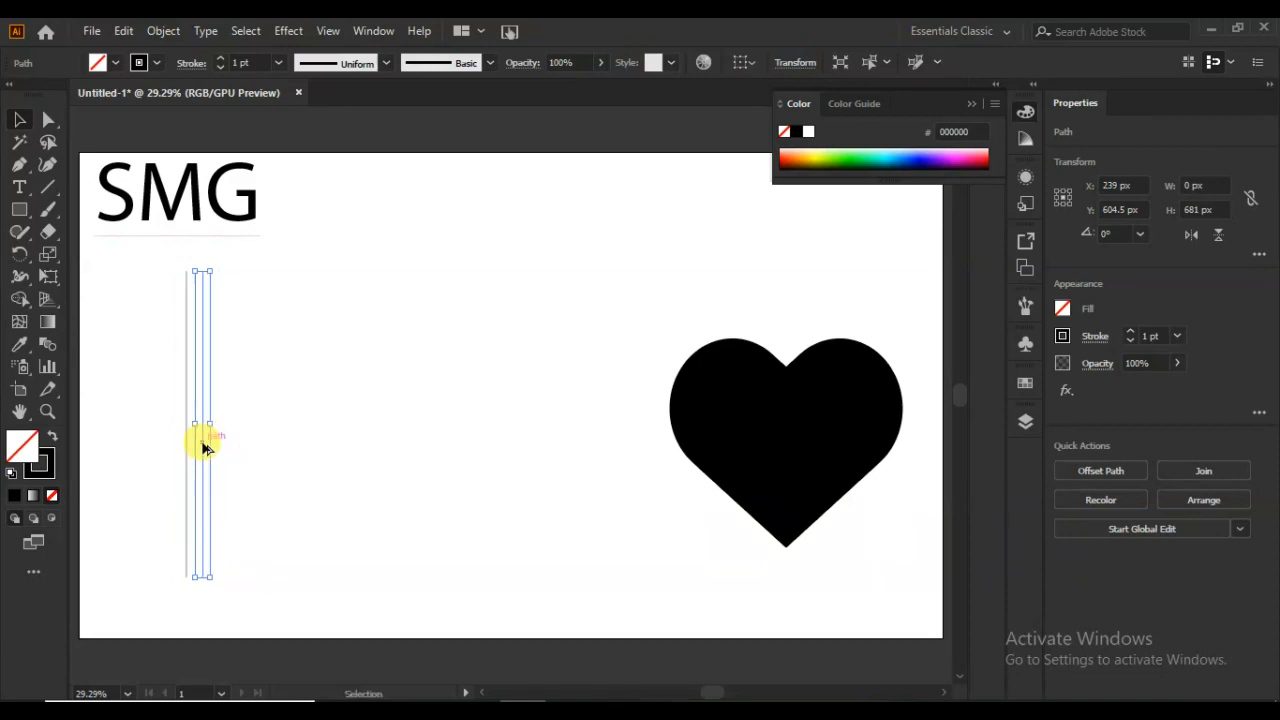
- Repeat the line duplication until 21 evenly spaced vertical lines span 730 px
{"action": "key", "text": "a"}
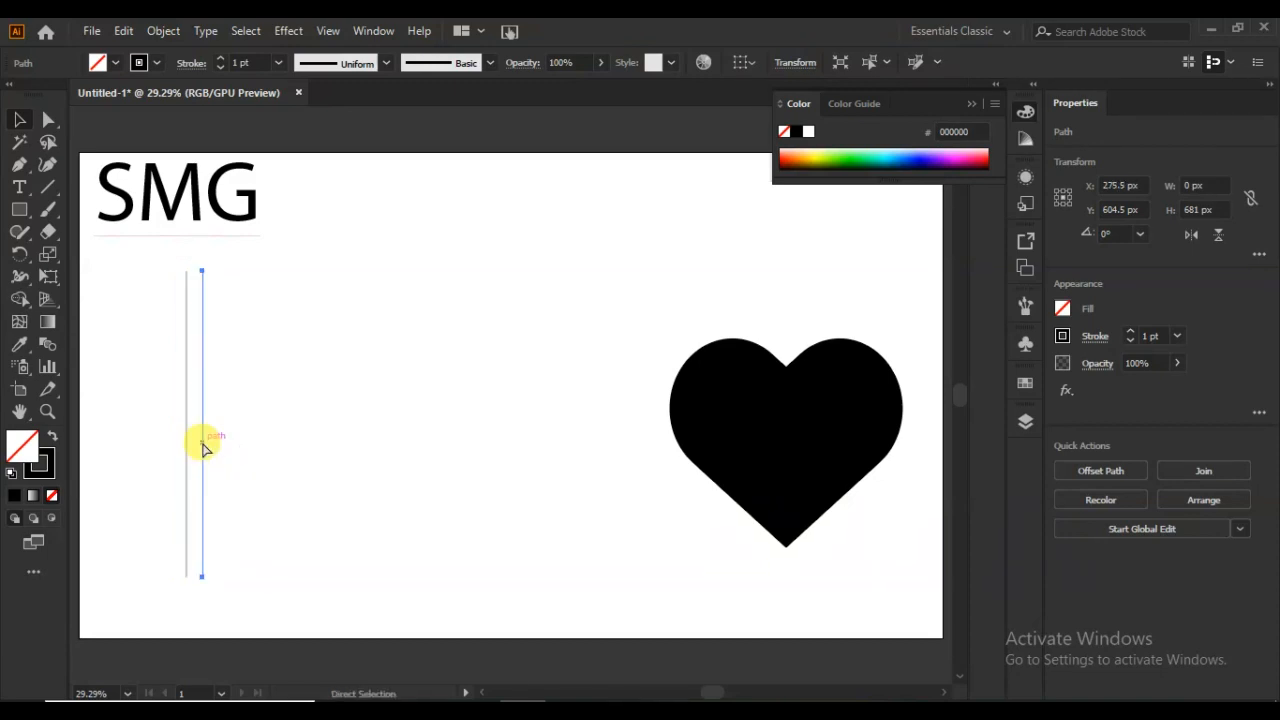
{"action": "key", "text": "ctrl+d"}
{"action": "key", "text": "ctrl+d"}
{"action": "key", "text": "ctrl+d"}
{"action": "key", "text": "ctrl+d"}
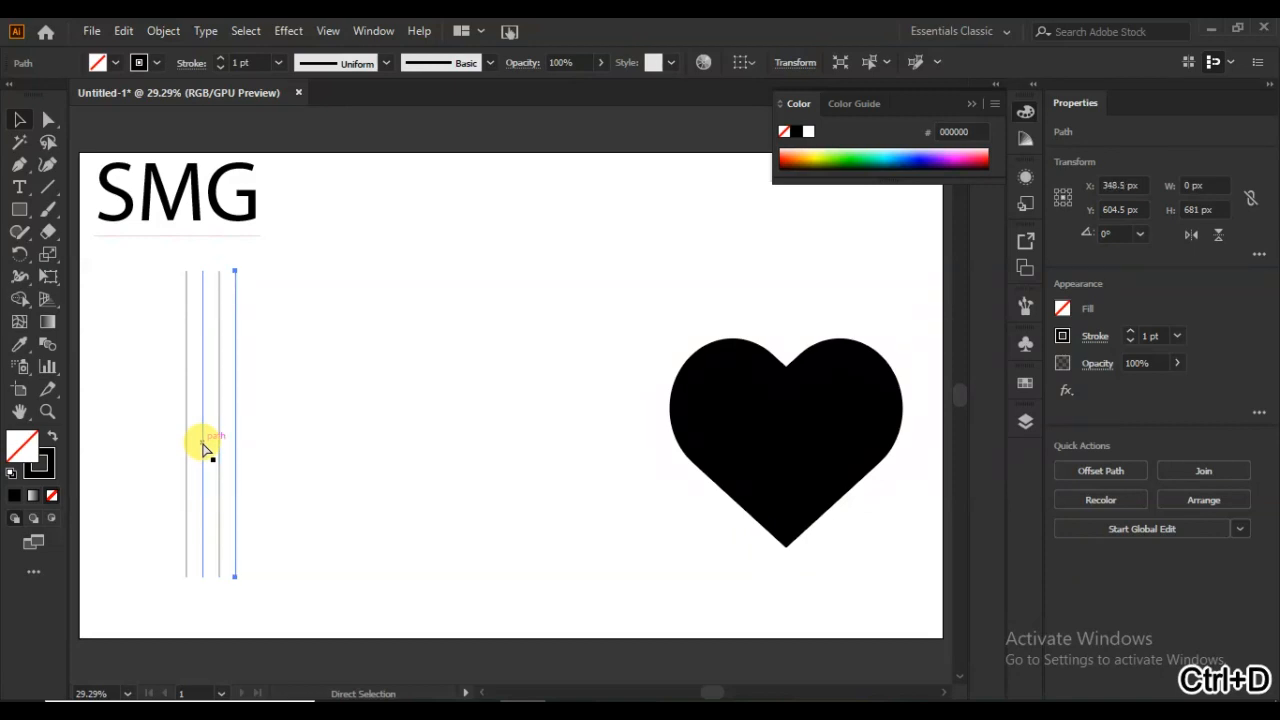
{"action": "key", "text": "ctrl+d"}
{"action": "key", "text": "ctrl+d"}
{"action": "key", "text": "ctrl+d"}
{"action": "key", "text": "ctrl+d"}
{"action": "key", "text": "ctrl+d"}
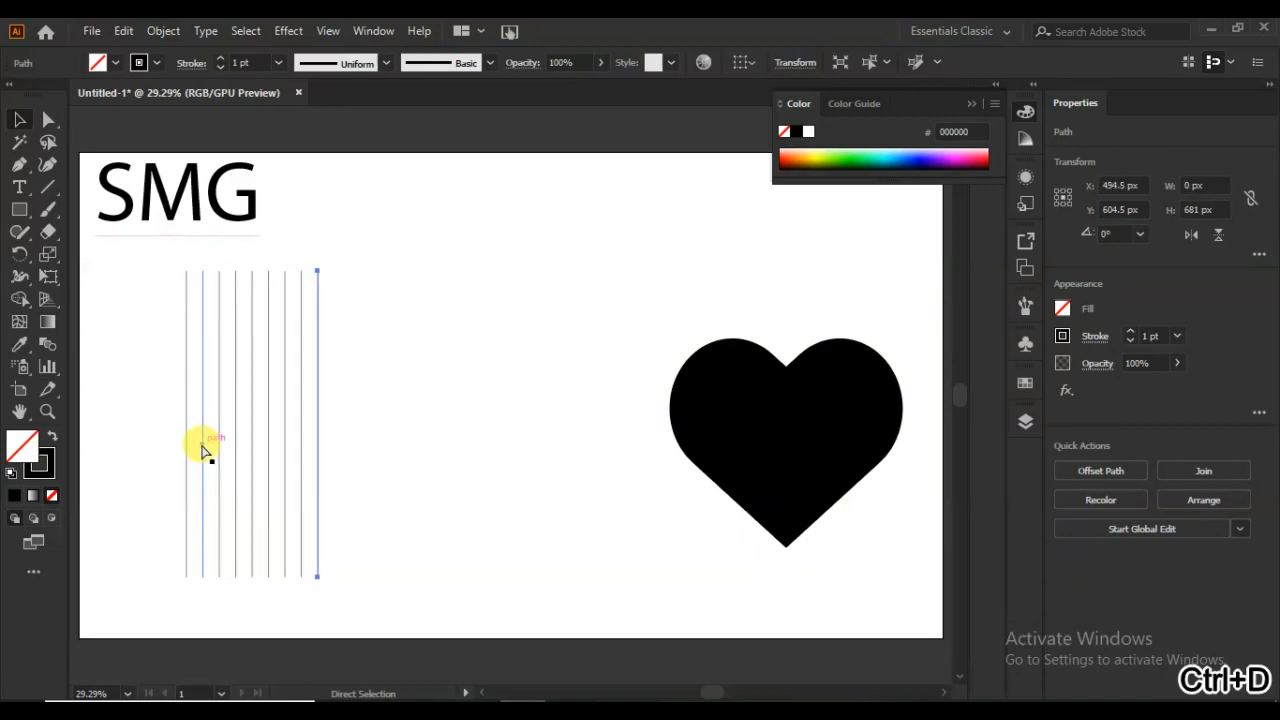
{"action": "key", "text": "ctrl+d"}
{"action": "key", "text": "ctrl+d"}
{"action": "key", "text": "ctrl+d"}
{"action": "key", "text": "ctrl+d"}
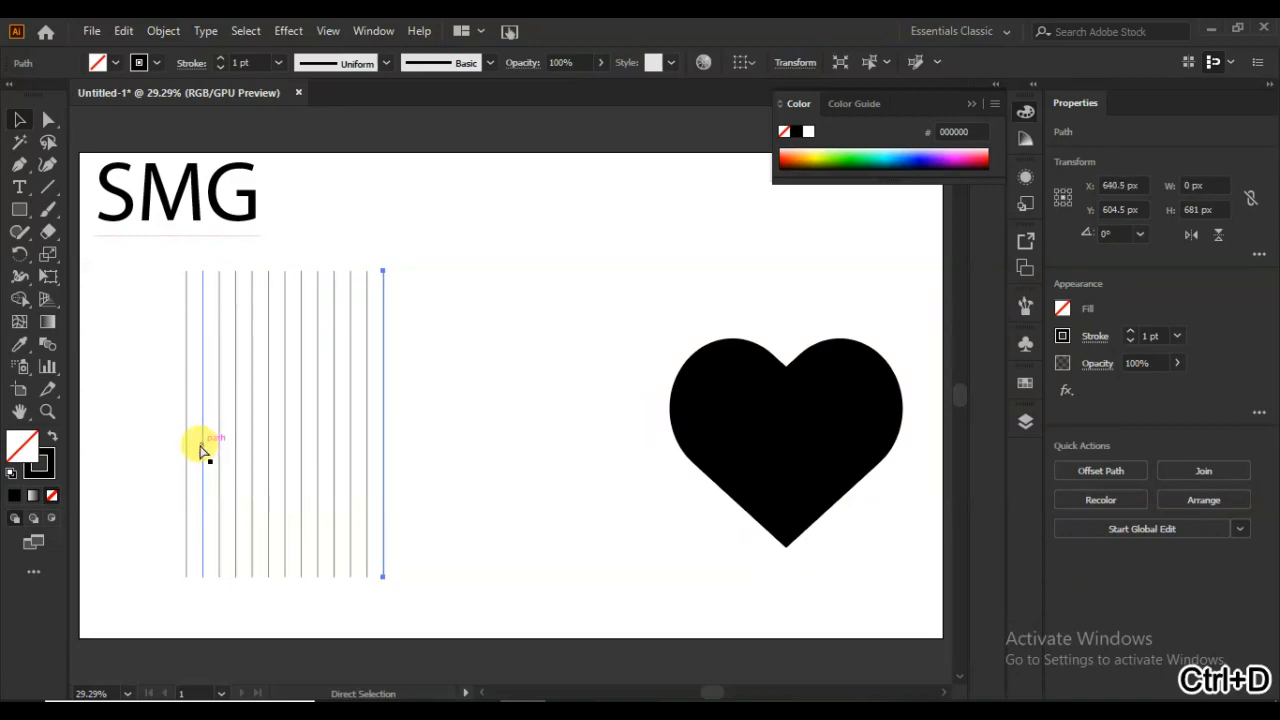
{"action": "key", "text": "ctrl+d"}
{"action": "key", "text": "ctrl+d"}
{"action": "key", "text": "ctrl+d"}
{"action": "key", "text": "ctrl+d"}
{"action": "key", "text": "ctrl+d"}
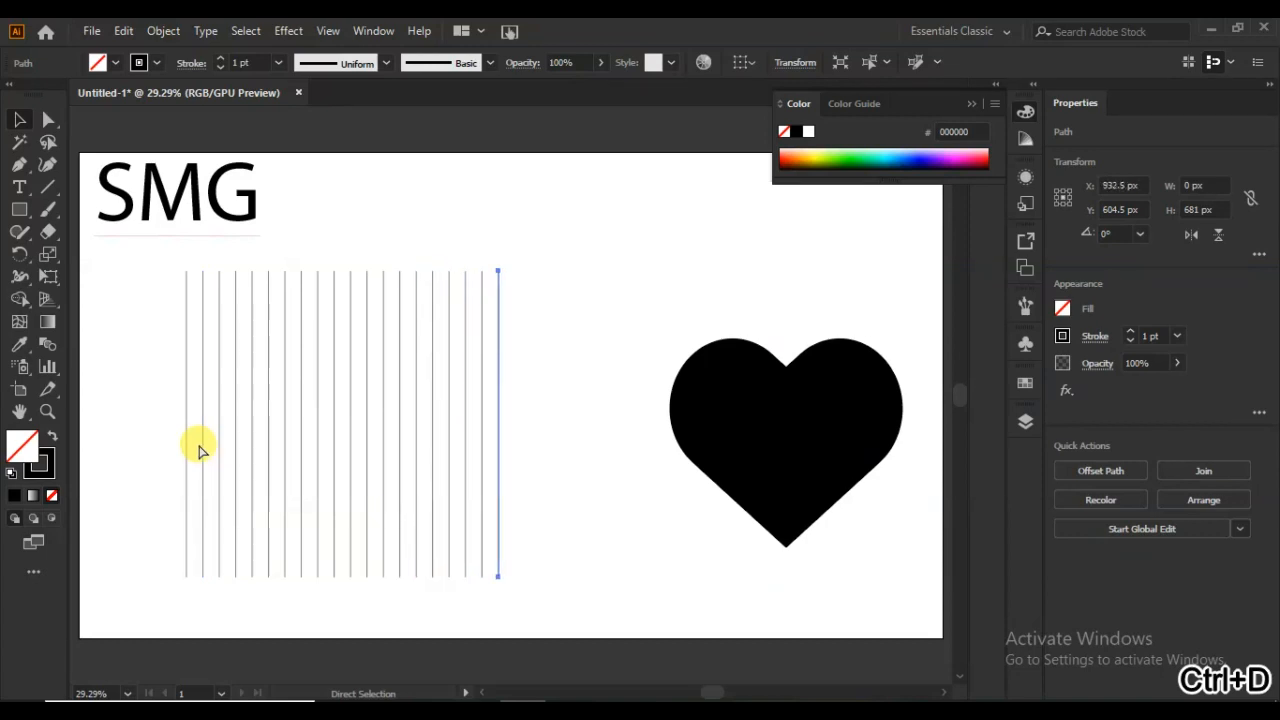
{"action": "key", "text": "ctrl+d"}
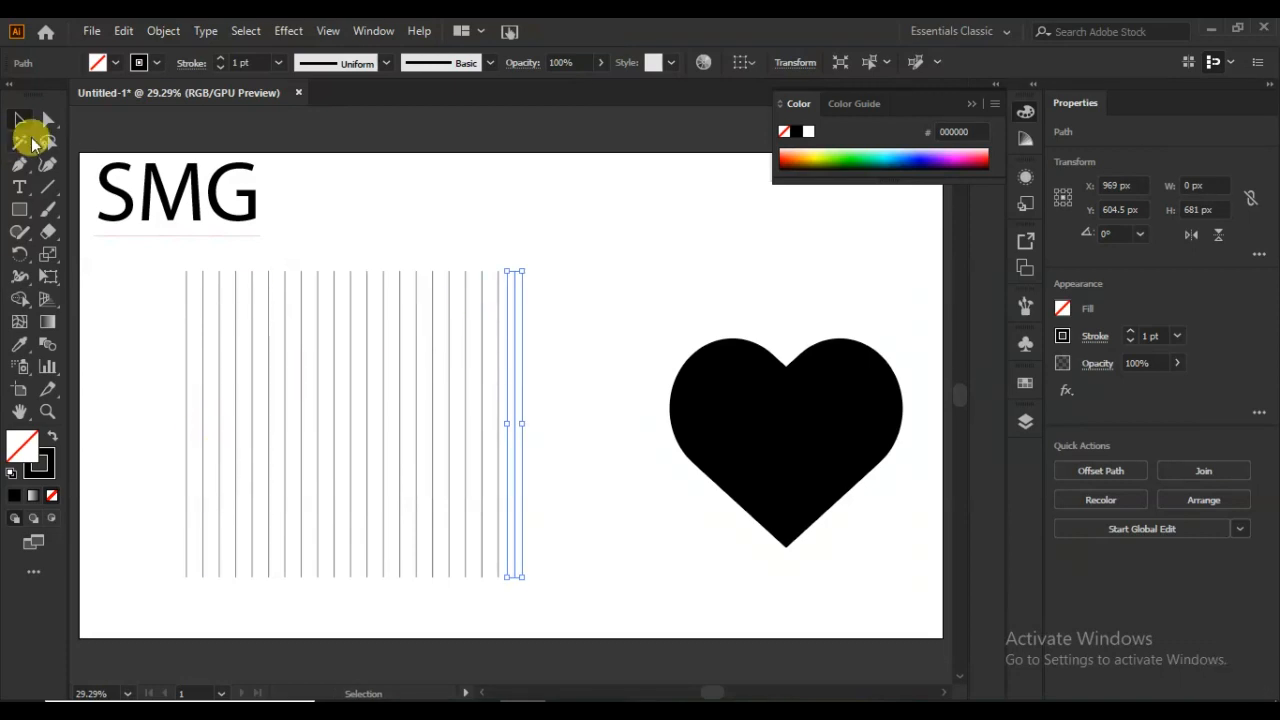
- Select all the vertical lines and extend them downward to a height of 727 px
{"action": "left_click_drag", "start_coordinate": [571, 420], "coordinate": [310, 577]}
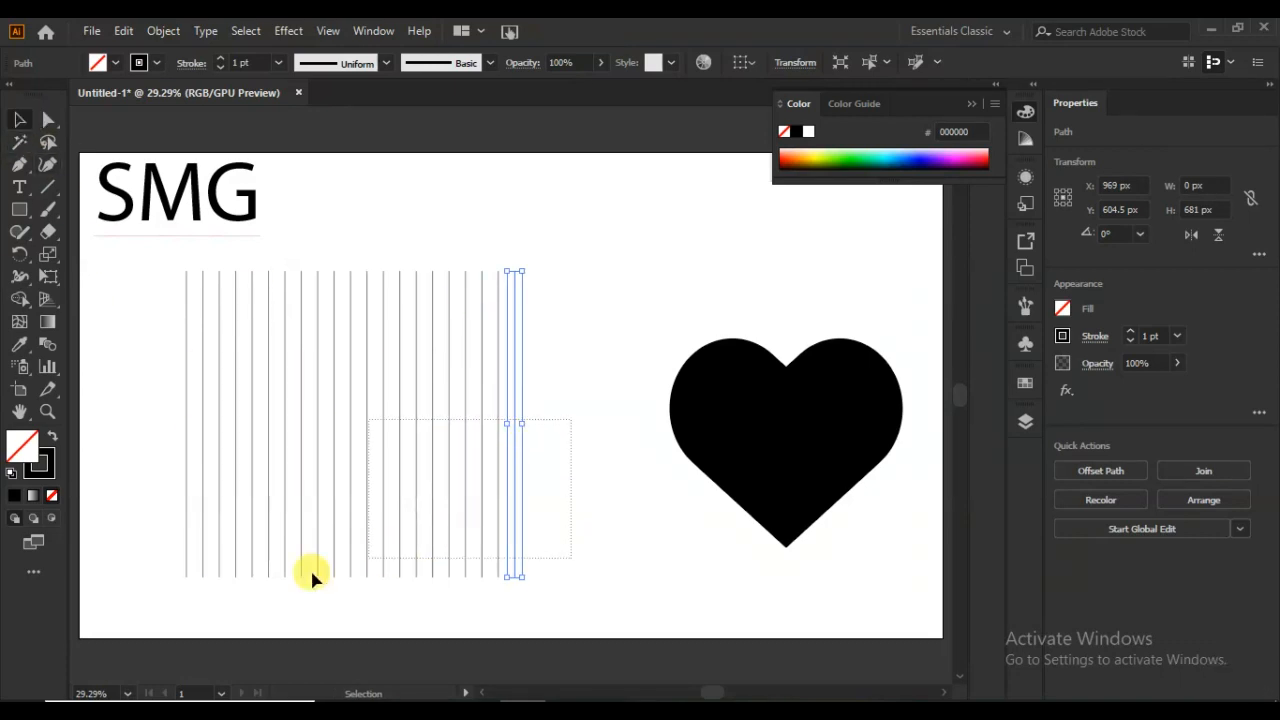
{"action": "left_click_drag", "start_coordinate": [142, 604], "coordinate": [140, 599]}
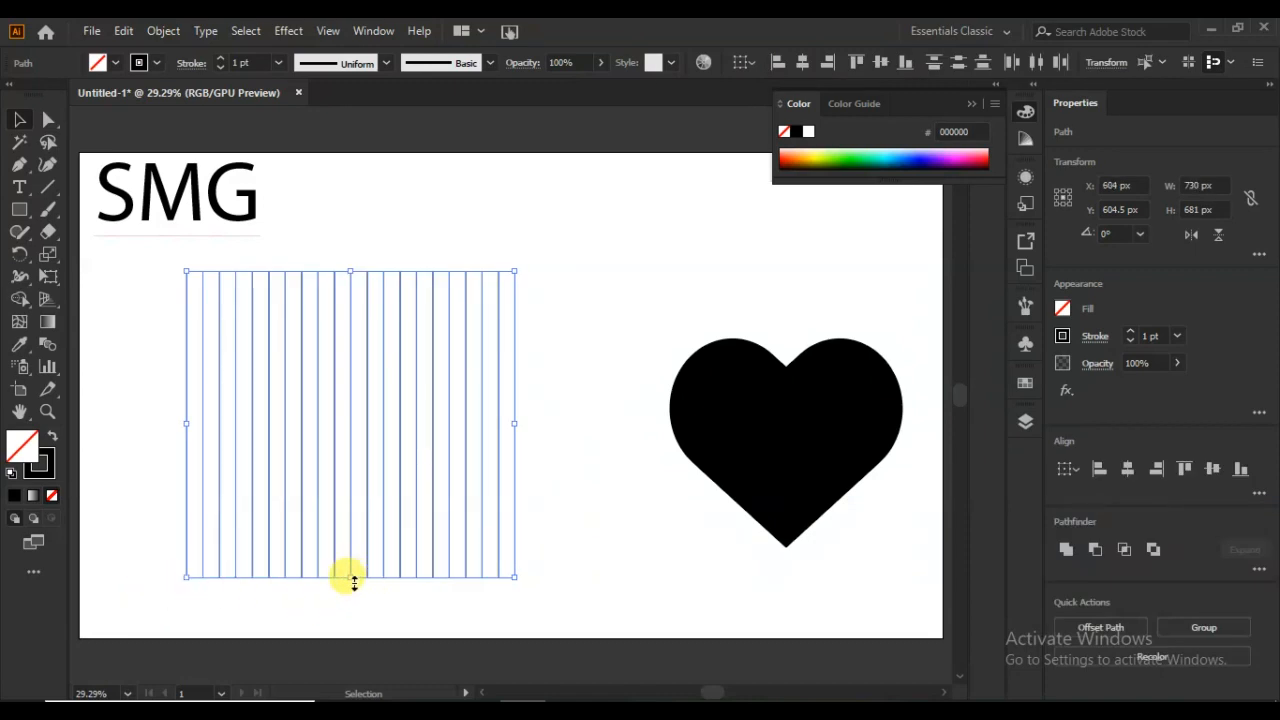
{"action": "left_click_drag", "start_coordinate": [351, 580], "coordinate": [351, 599]}
- Duplicate the set of vertical lines, rotate the copy 90 degrees, and place it over the originals to form a square grid
{"action": "left_click_drag", "start_coordinate": [439, 360], "coordinate": [477, 311]}
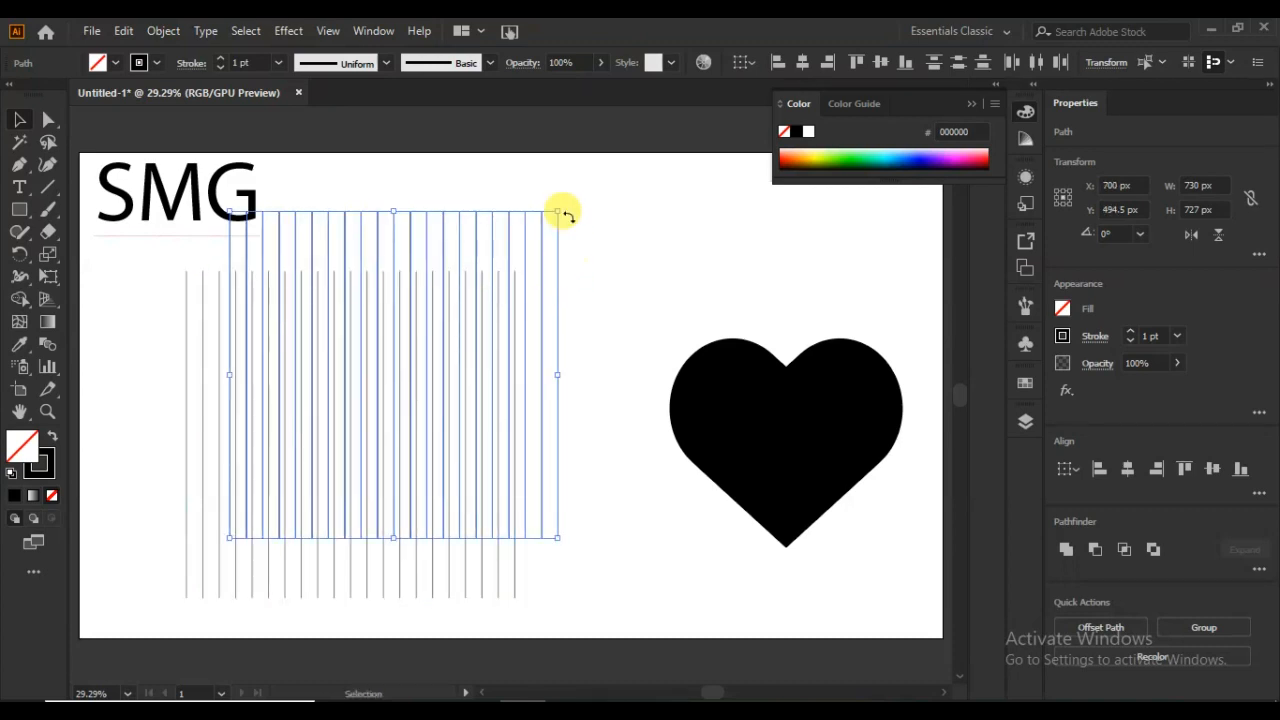
{"action": "left_click_drag", "start_coordinate": [565, 206], "coordinate": [560, 491]}
{"action": "left_click_drag", "start_coordinate": [455, 232], "coordinate": [407, 292]}
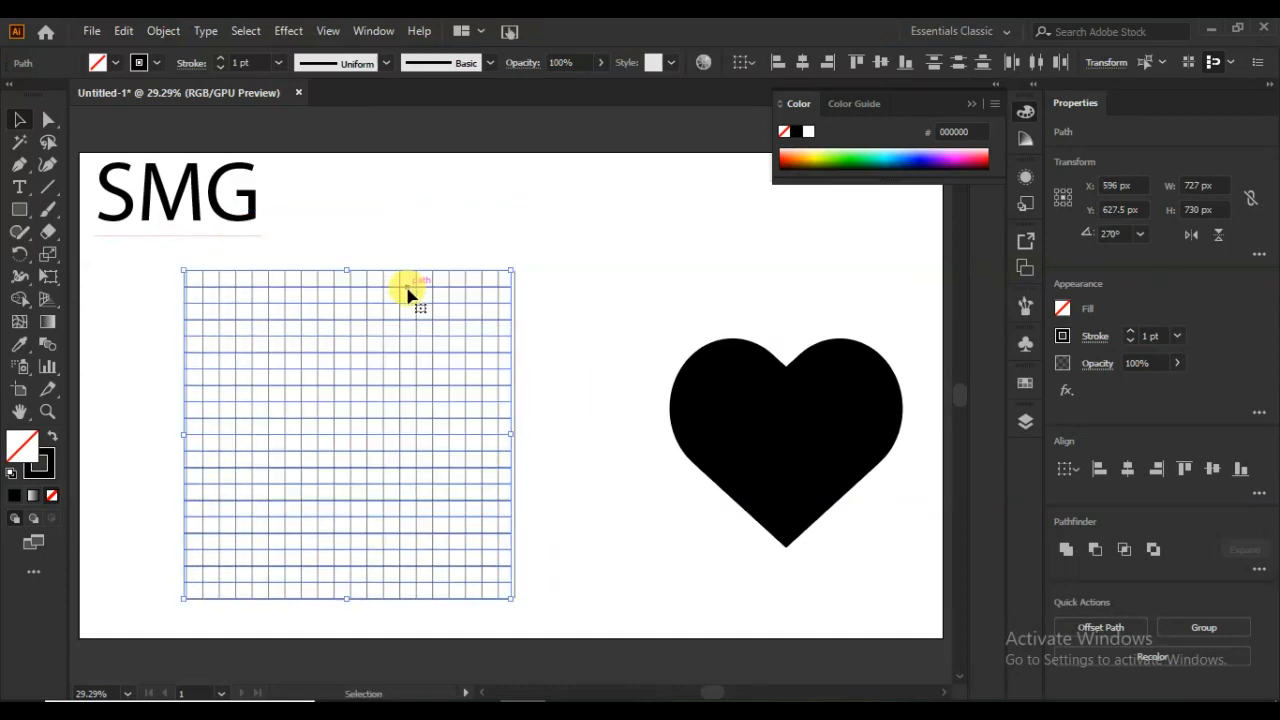
- Nudge the horizontal lines right to X 602 px to line up with the vertical ones, and select the whole grid
{"action": "key", "text": "Right"}
{"action": "key", "text": "Right"}
{"action": "key", "text": "Right"}
{"action": "key", "text": "Right"}
{"action": "key", "text": "Right"}
{"action": "key", "text": "Right"}
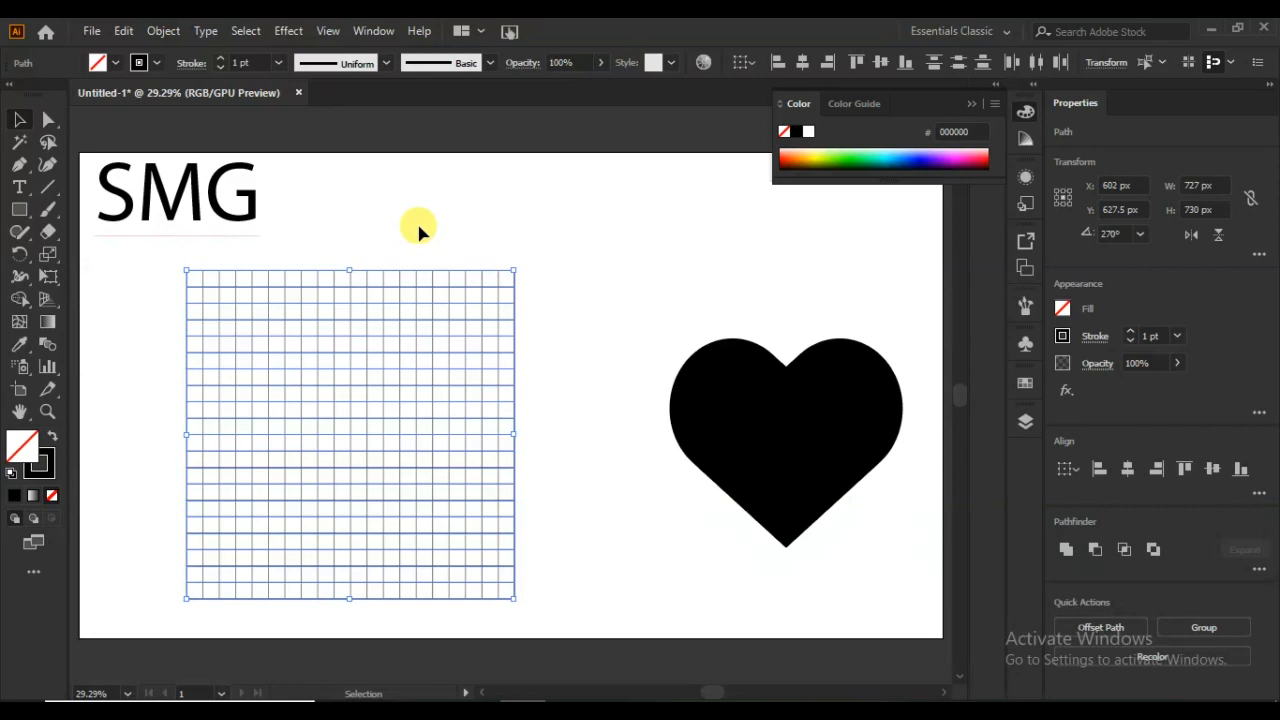
{"action": "left_click_drag", "start_coordinate": [559, 257], "coordinate": [144, 606]}
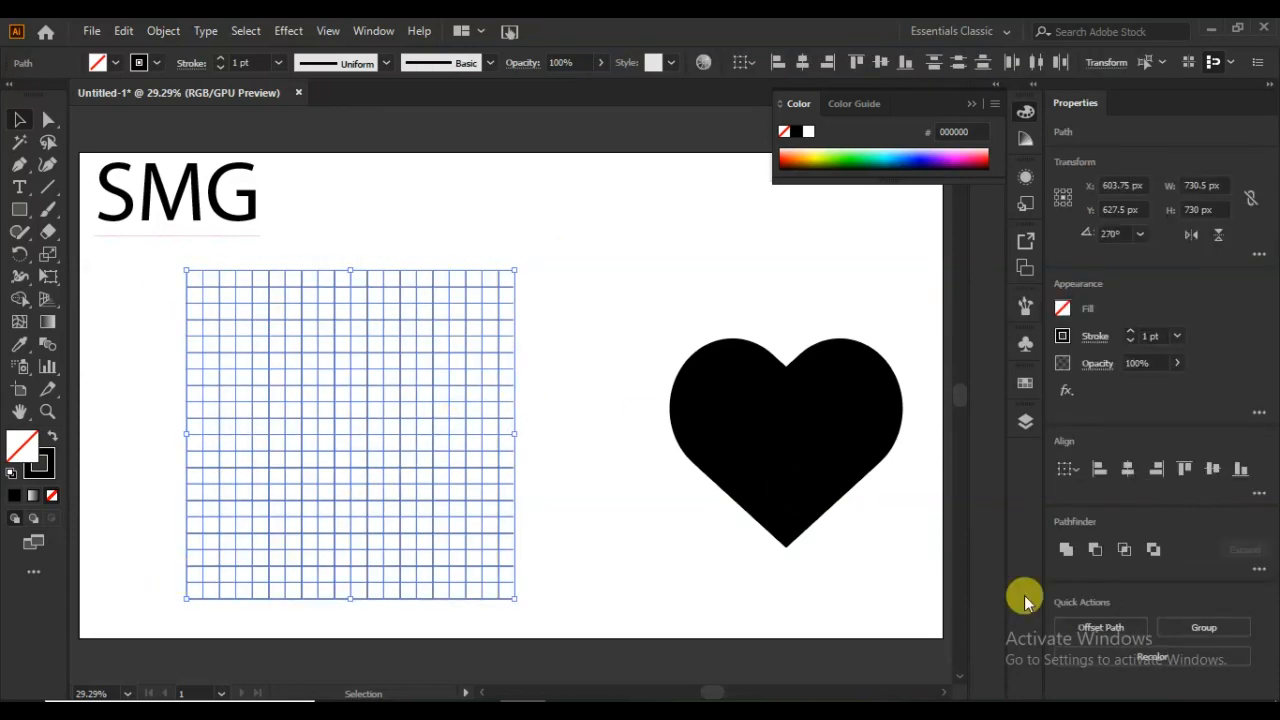
- Group the grid lines, move the grid toward the artboard's centre and enlarge it to about 927 px square
{"action": "left_click", "coordinate": [1201, 627]}
{"action": "left_click_drag", "start_coordinate": [369, 403], "coordinate": [457, 343]}
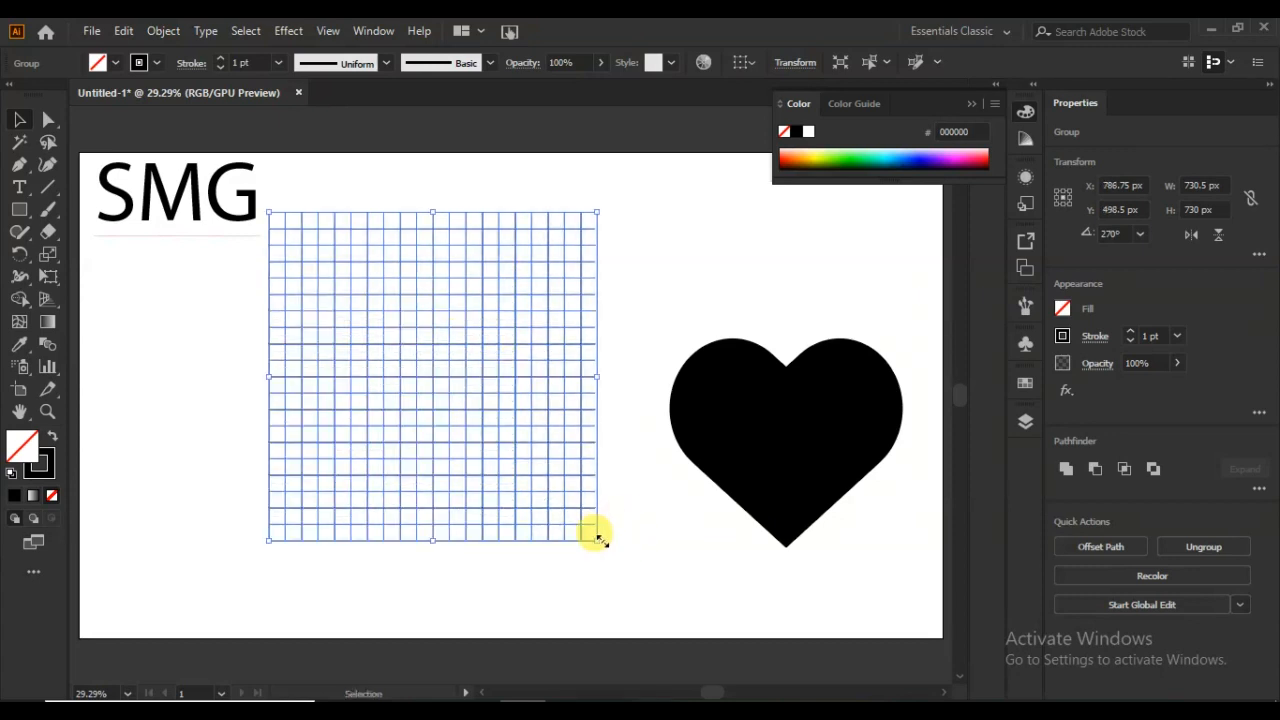
{"action": "left_click_drag", "start_coordinate": [596, 538], "coordinate": [757, 630]}
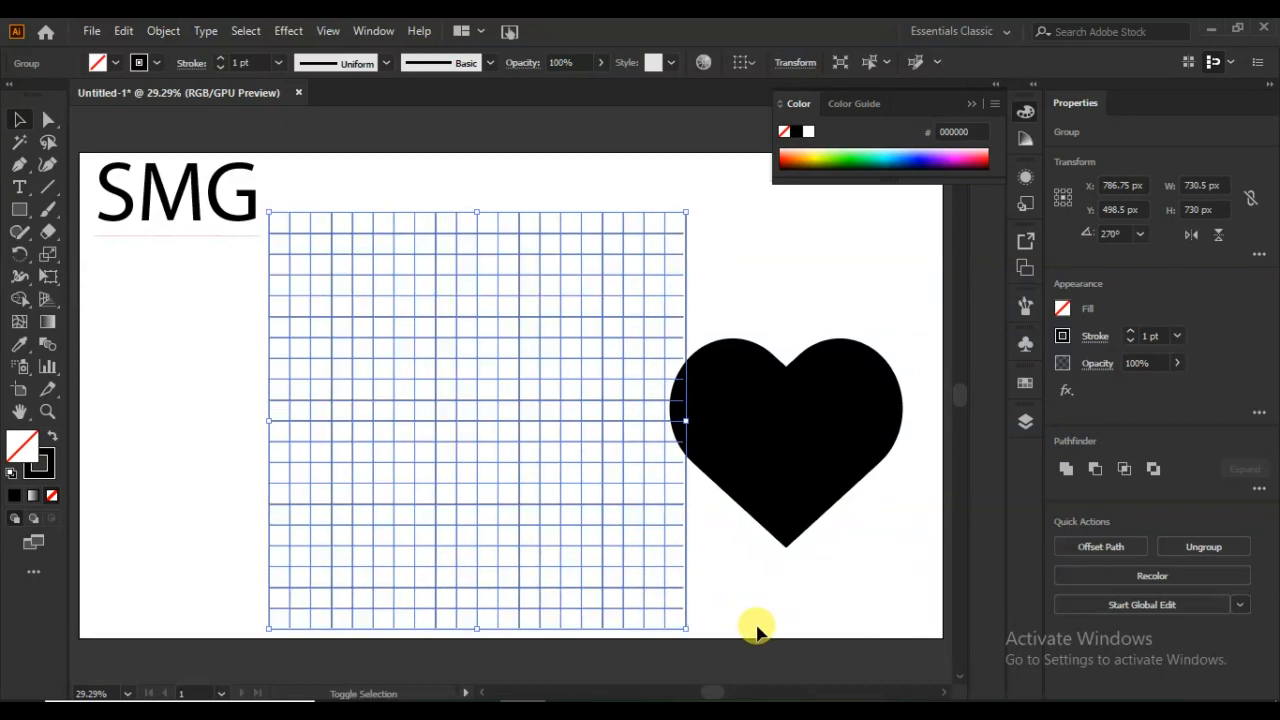
- Bring the black heart to the front of the stacking order
{"action": "left_click", "coordinate": [797, 446]}
{"action": "right_click", "coordinate": [797, 445]}
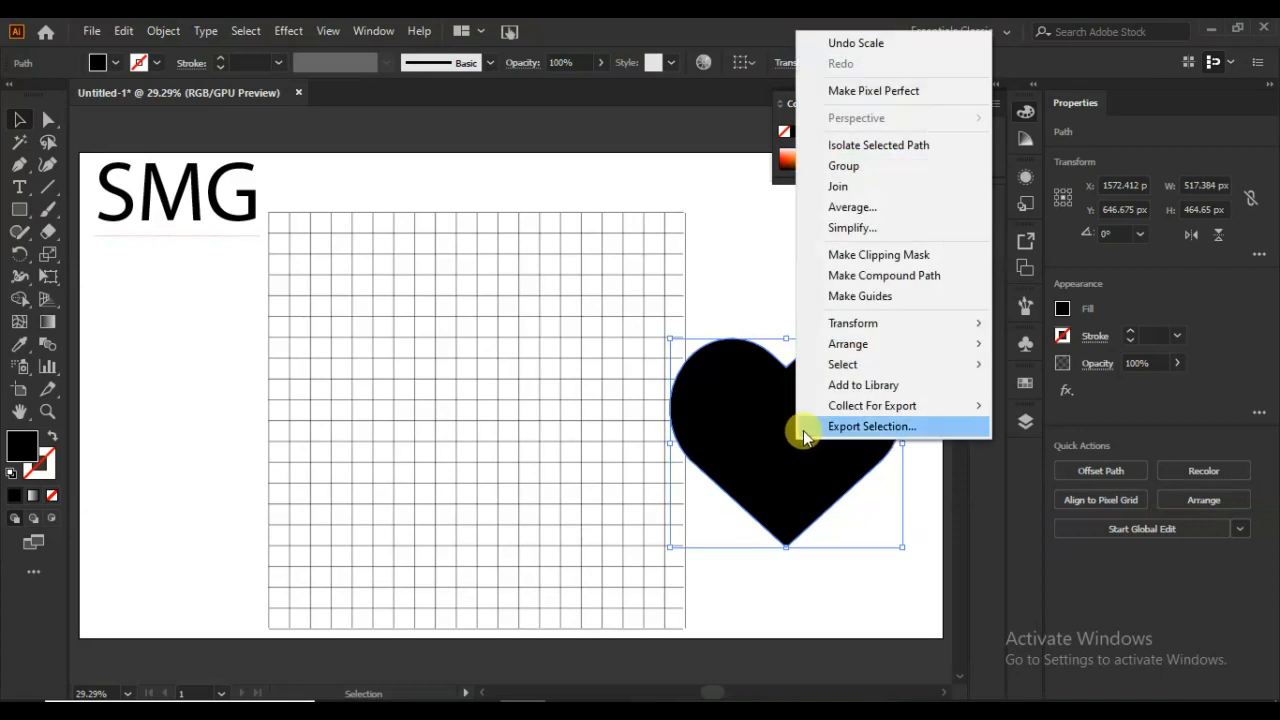
{"action": "mouse_move", "coordinate": [887, 343]}
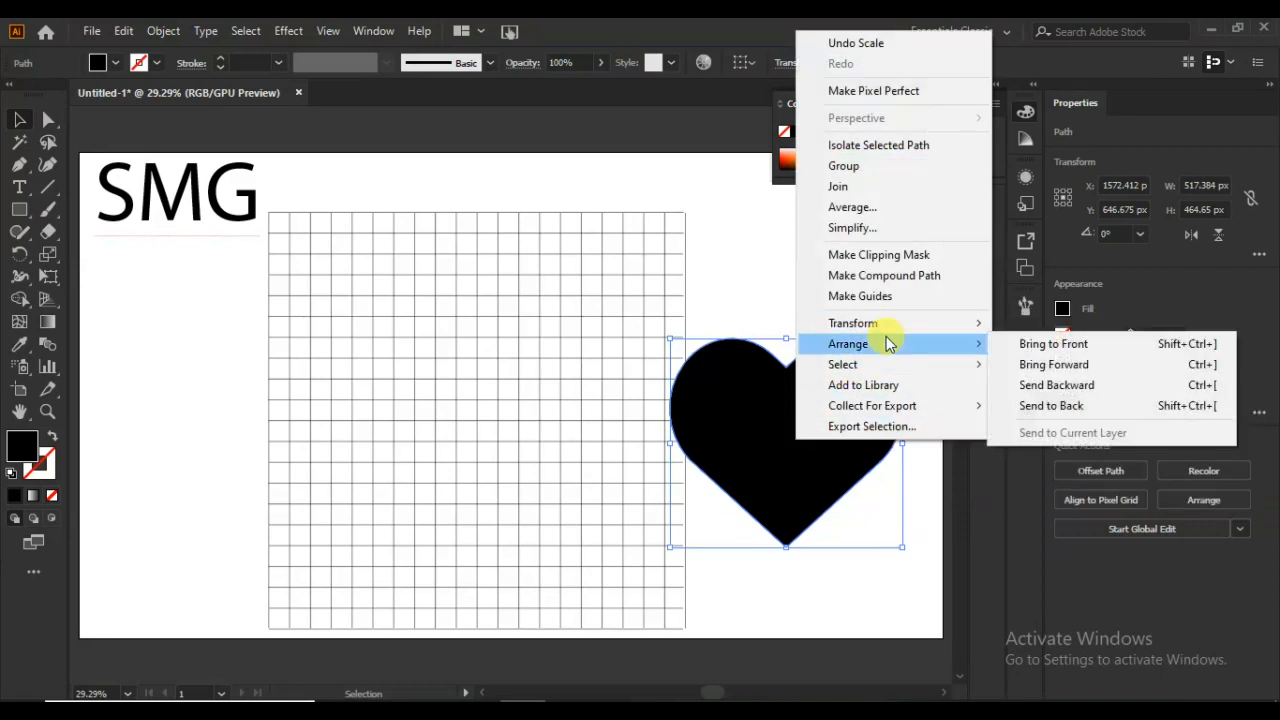
{"action": "left_click", "coordinate": [1045, 343]}
- Centre the heart on the grid and scale it from its centre to about 923 by 829 px
{"action": "left_click_drag", "start_coordinate": [778, 450], "coordinate": [465, 428]}
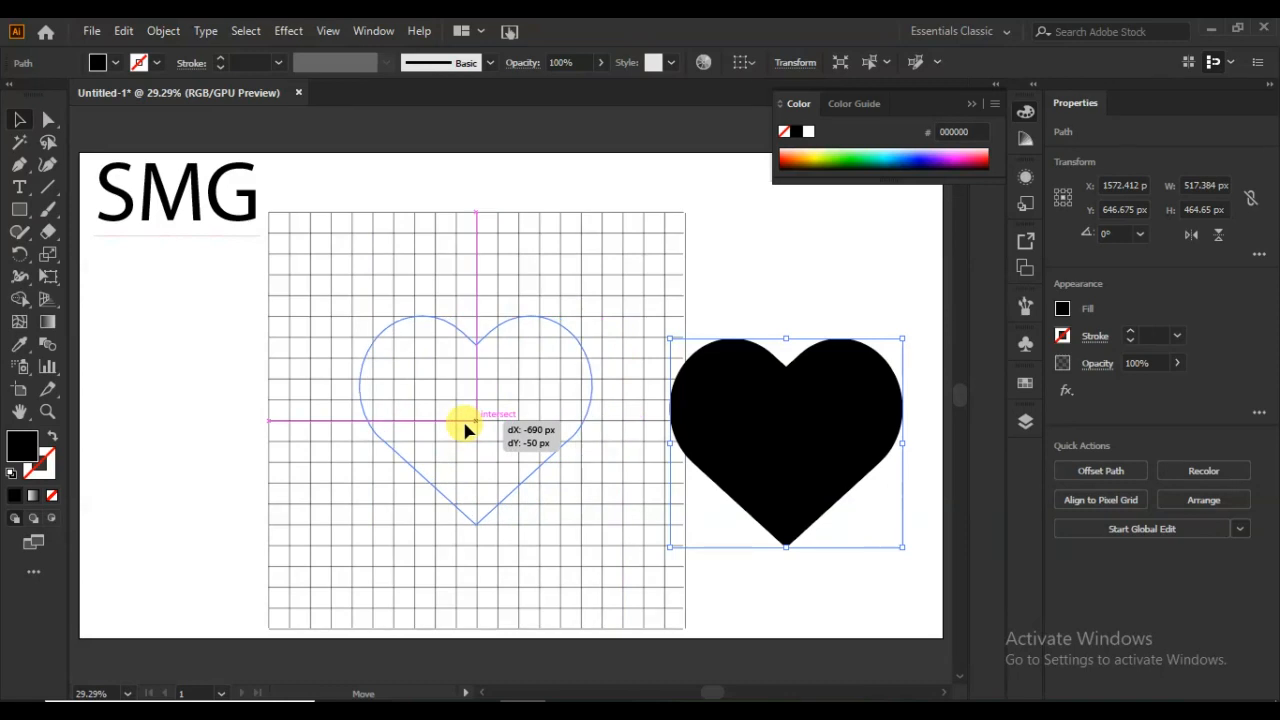
{"action": "left_click_drag", "start_coordinate": [465, 428], "coordinate": [465, 428]}
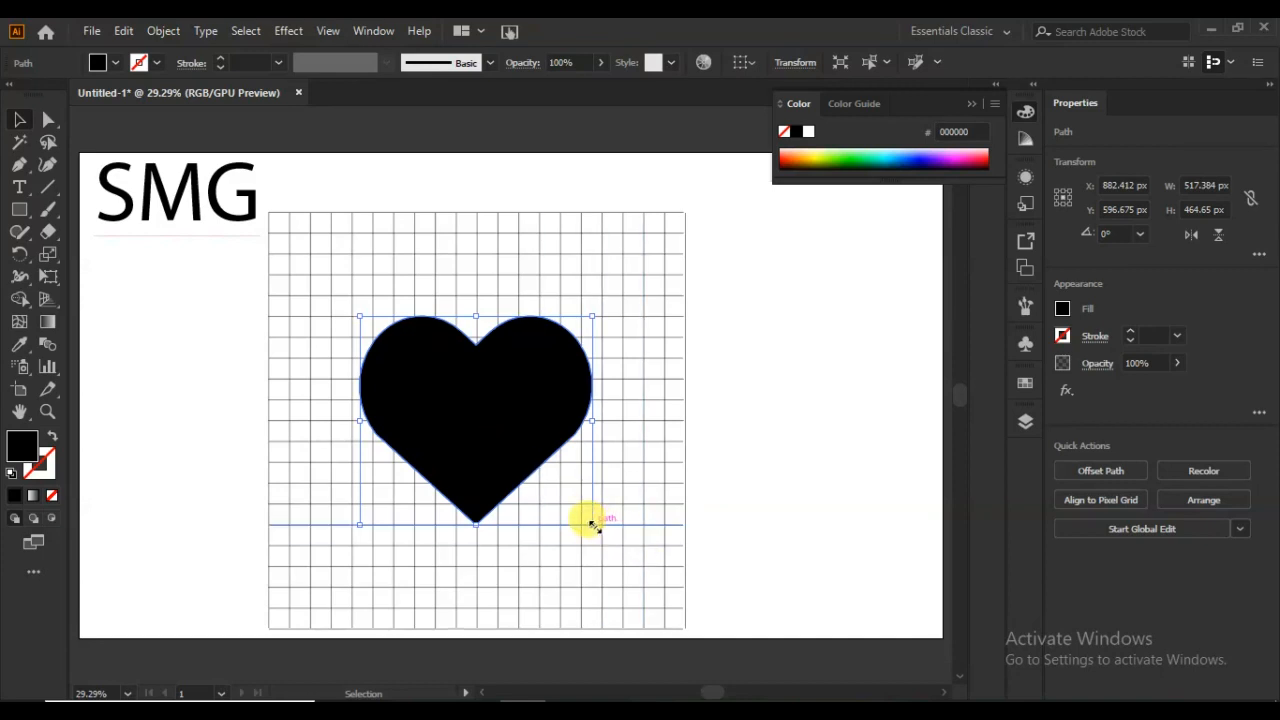
{"action": "left_click_drag", "start_coordinate": [592, 524], "coordinate": [686, 606]}
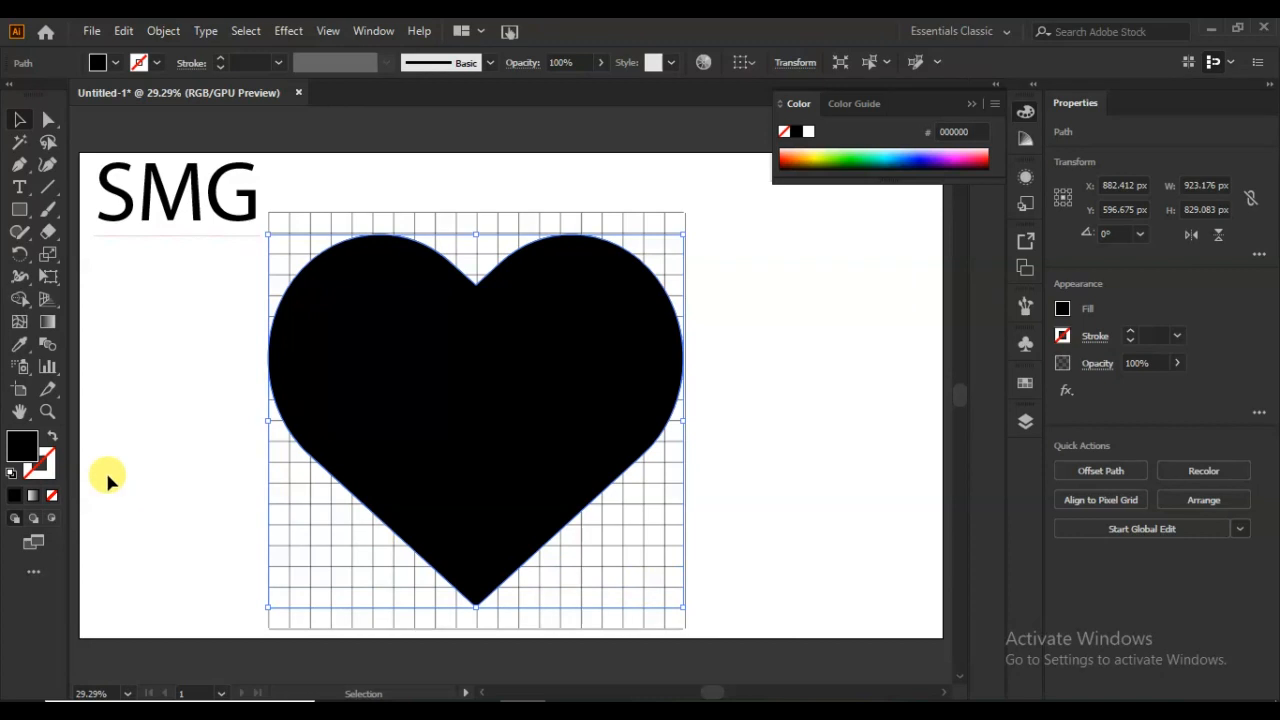
- Swap the heart's fill to a black outline and offset its path by -45 px with miter joins
{"action": "left_click", "coordinate": [51, 437]}
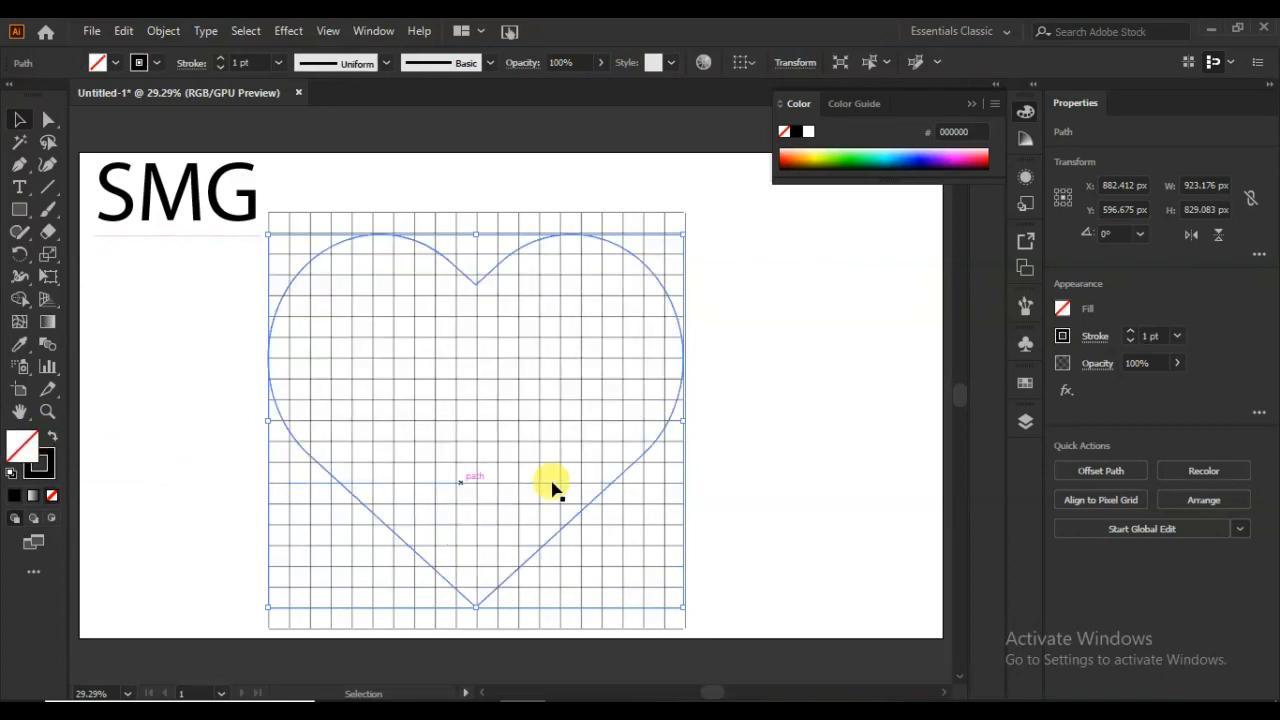
{"action": "left_click", "coordinate": [1098, 470]}
{"action": "left_click", "coordinate": [813, 421]}
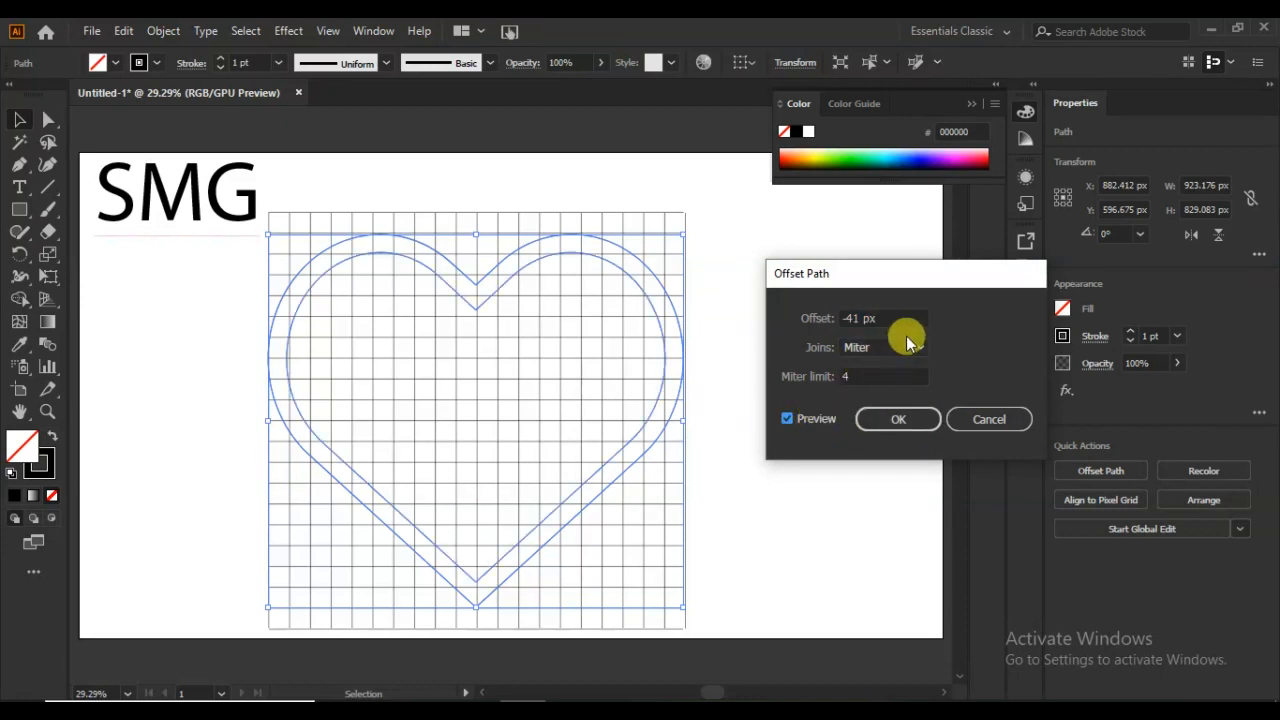
{"action": "scroll", "coordinate": [905, 318], "scroll_direction": "down", "scroll_amount": 1}
{"action": "scroll", "coordinate": [905, 318], "scroll_direction": "down", "scroll_amount": 1}
{"action": "scroll", "coordinate": [905, 318], "scroll_direction": "down", "scroll_amount": 1}
{"action": "scroll", "coordinate": [905, 318], "scroll_direction": "down", "scroll_amount": 1}
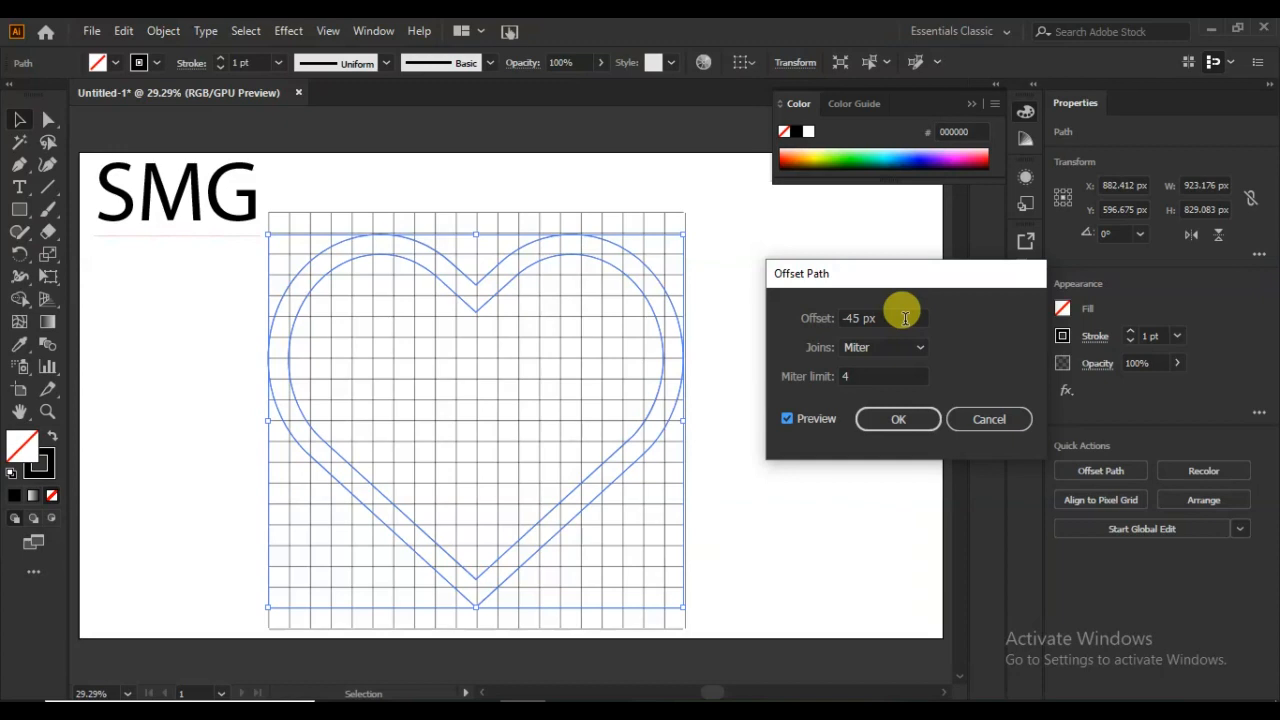
{"action": "left_click", "coordinate": [910, 421]}
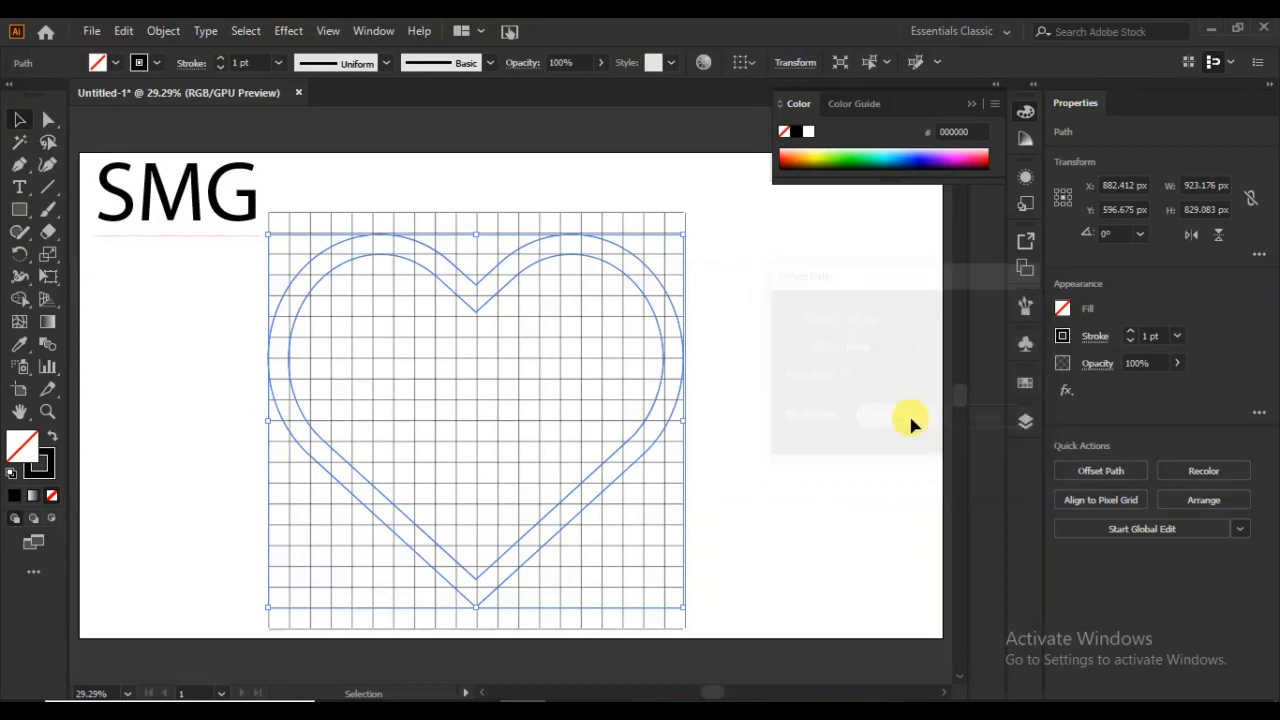
- Select the grid with both heart outlines and use Shape Builder to create the M's left stem with a black fill
{"action": "left_click_drag", "start_coordinate": [757, 256], "coordinate": [244, 576]}
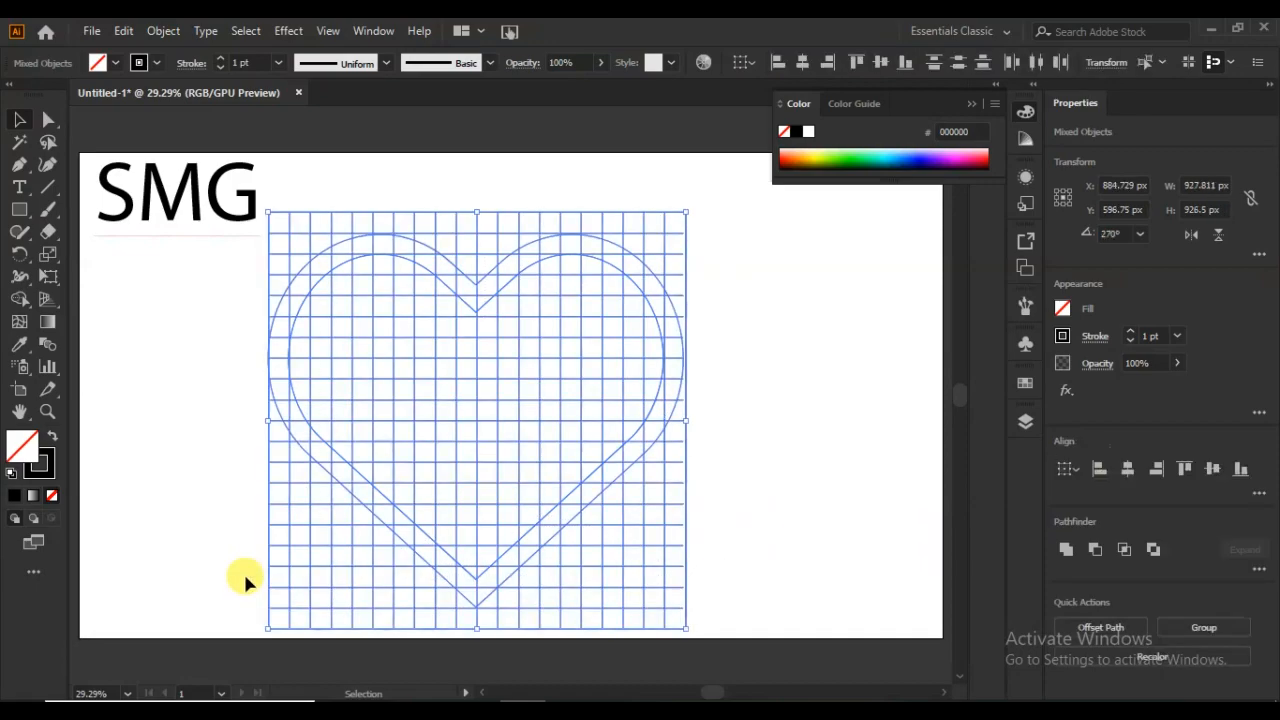
{"action": "left_click", "coordinate": [22, 300]}
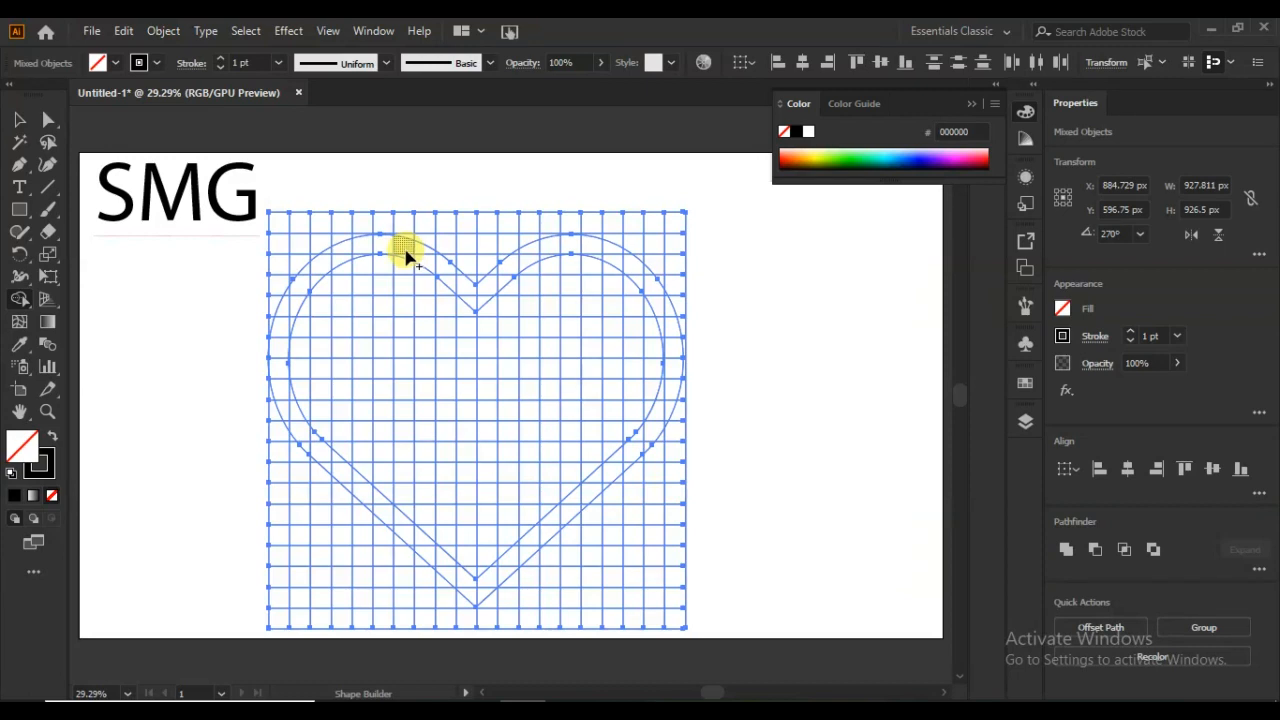
{"action": "left_click_drag", "start_coordinate": [405, 257], "coordinate": [412, 540]}
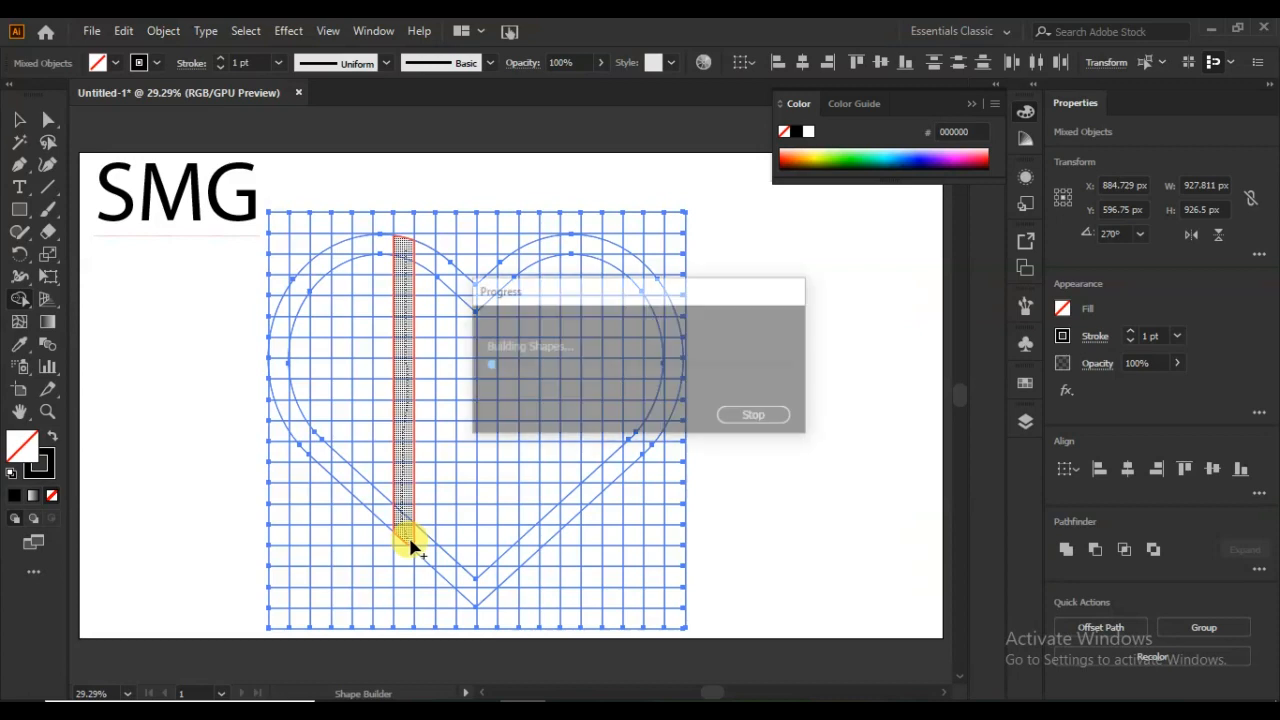
{"action": "left_click", "coordinate": [52, 436]}
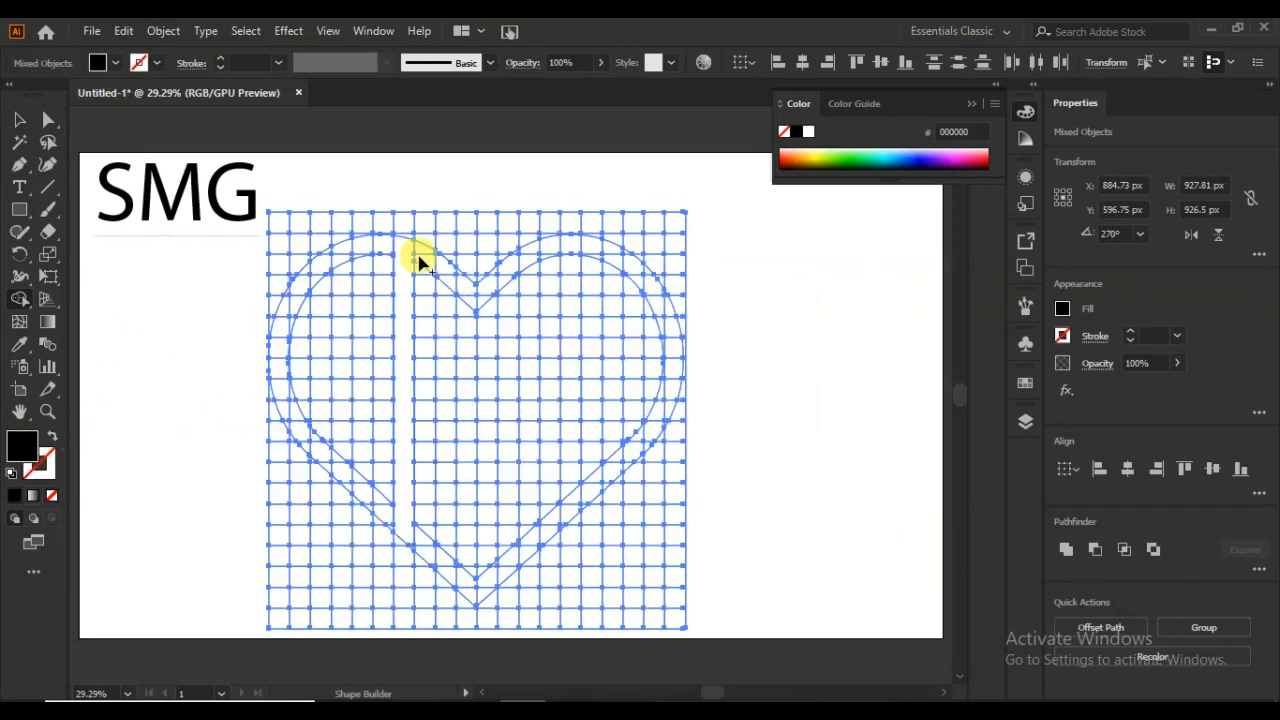
{"action": "left_click", "coordinate": [401, 261]}
- Complete the letter M by merging the band along the heart's notch and a matching right stem
{"action": "mouse_move", "coordinate": [420, 251]}
{"action": "left_mouse_down"}
{"action": "mouse_move", "coordinate": [476, 318]}
{"action": "mouse_move", "coordinate": [480, 294]}
{"action": "mouse_move", "coordinate": [543, 251]}
{"action": "left_mouse_up"}
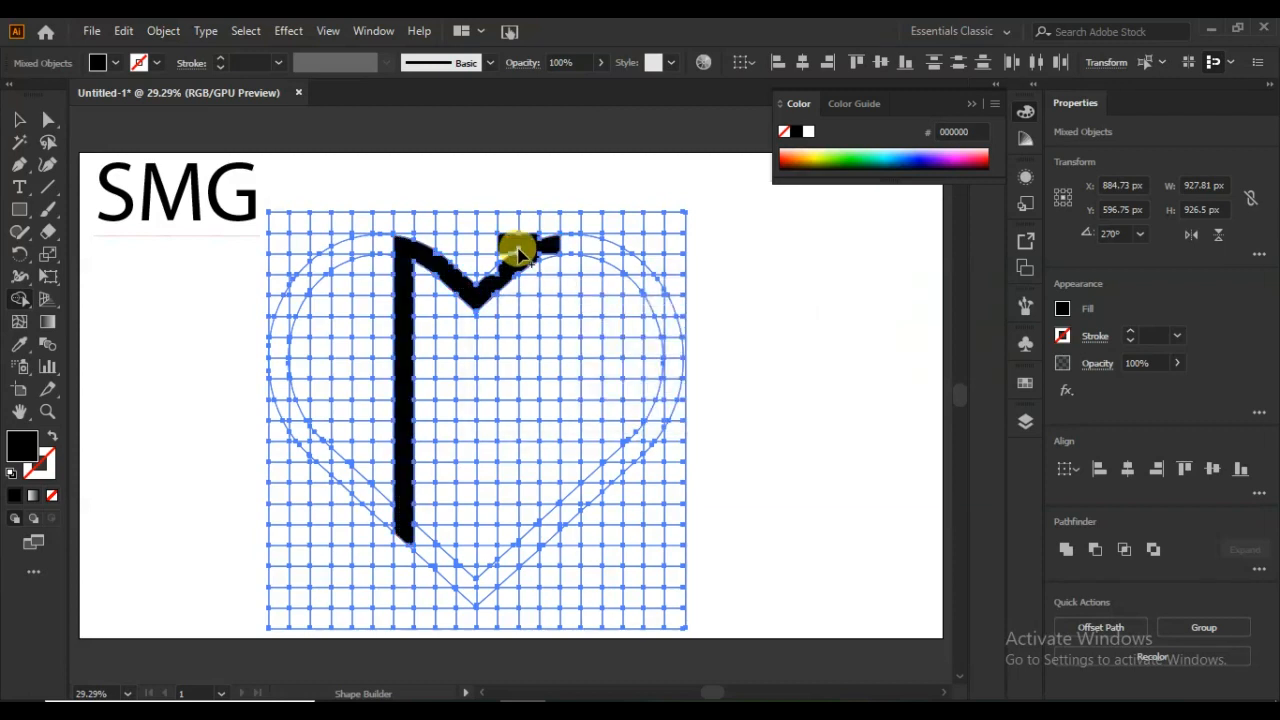
{"action": "key", "text": "ctrl+z"}
{"action": "left_click_drag", "start_coordinate": [547, 245], "coordinate": [546, 540]}
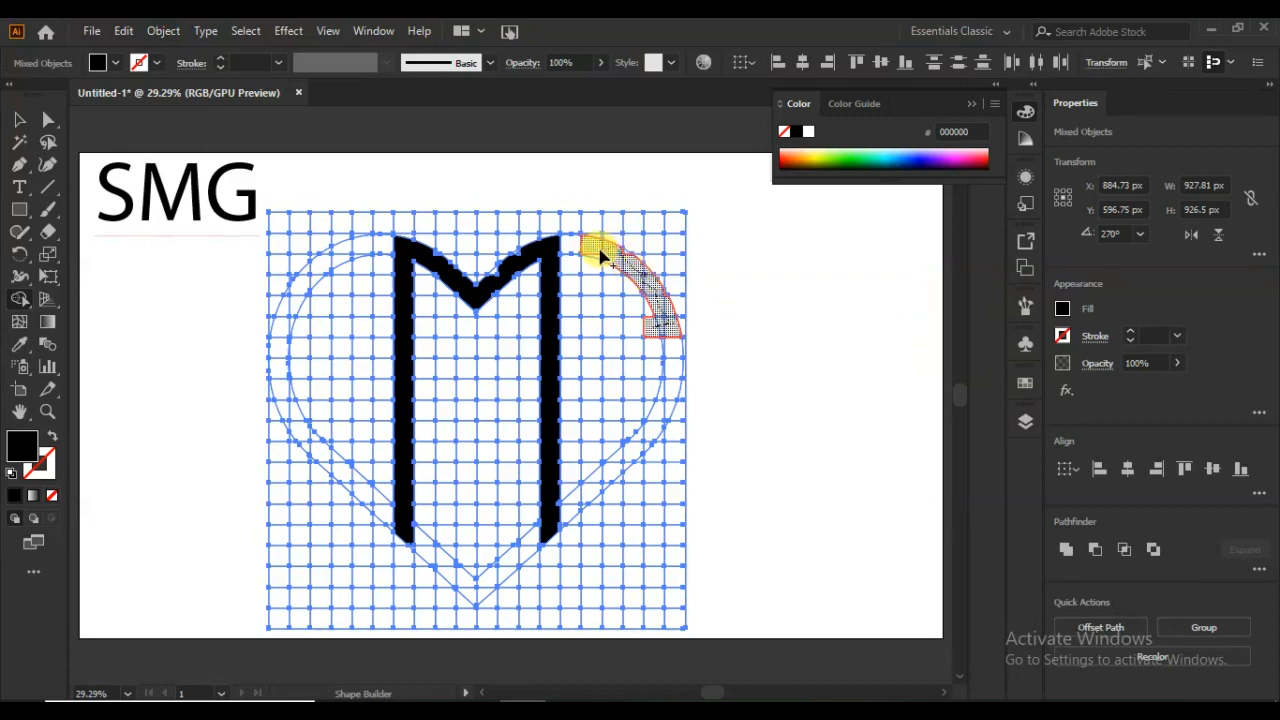
- Build a black G in the heart's right side and a black S in its left side with Shape Builder
{"action": "mouse_move", "coordinate": [591, 262]}
{"action": "left_mouse_down"}
{"action": "mouse_move", "coordinate": [585, 496]}
{"action": "mouse_move", "coordinate": [656, 426]}
{"action": "left_mouse_up"}
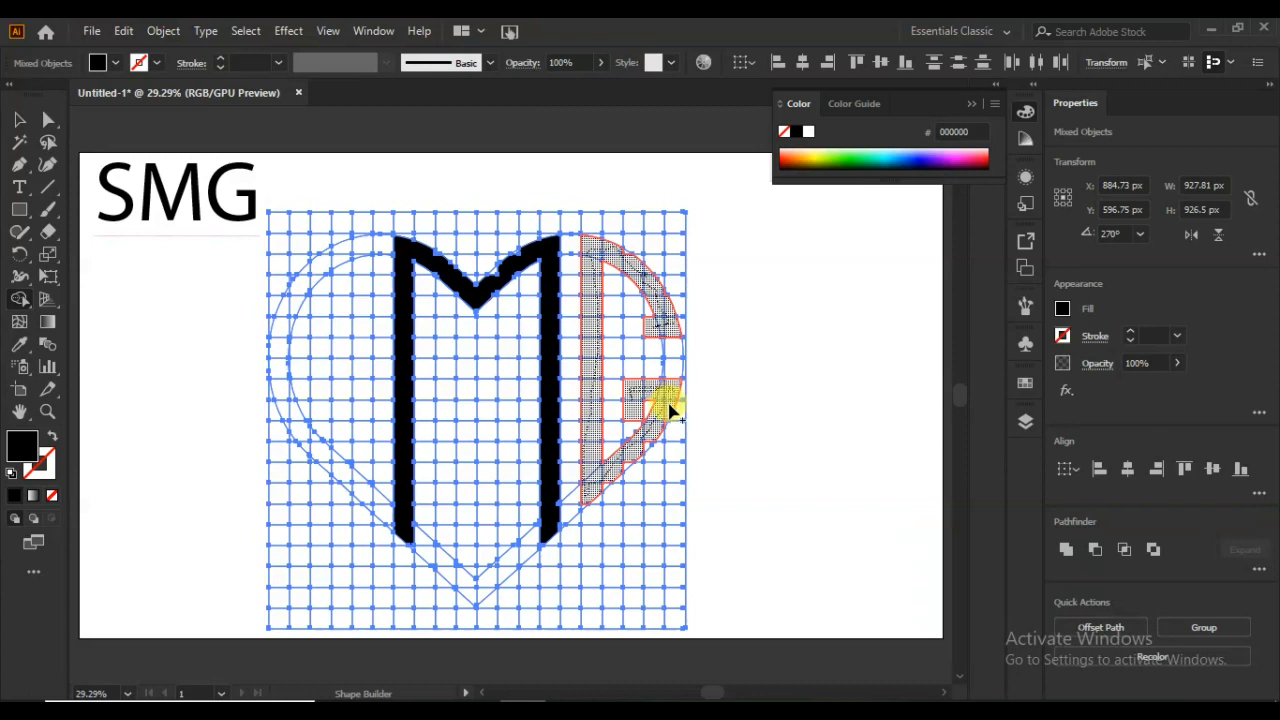
{"action": "left_click_drag", "start_coordinate": [671, 410], "coordinate": [664, 409]}
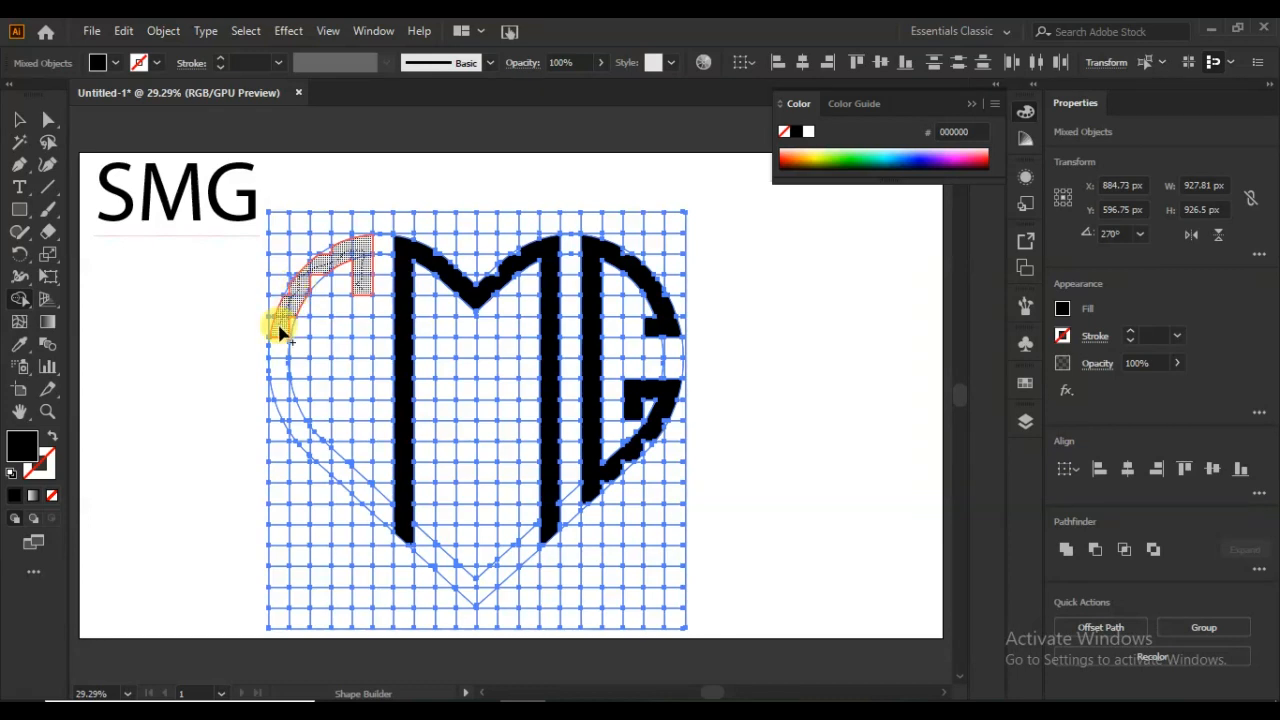
{"action": "mouse_move", "coordinate": [280, 346]}
{"action": "left_mouse_down"}
{"action": "mouse_move", "coordinate": [363, 367]}
{"action": "mouse_move", "coordinate": [362, 502]}
{"action": "mouse_move", "coordinate": [322, 460]}
{"action": "left_mouse_up"}
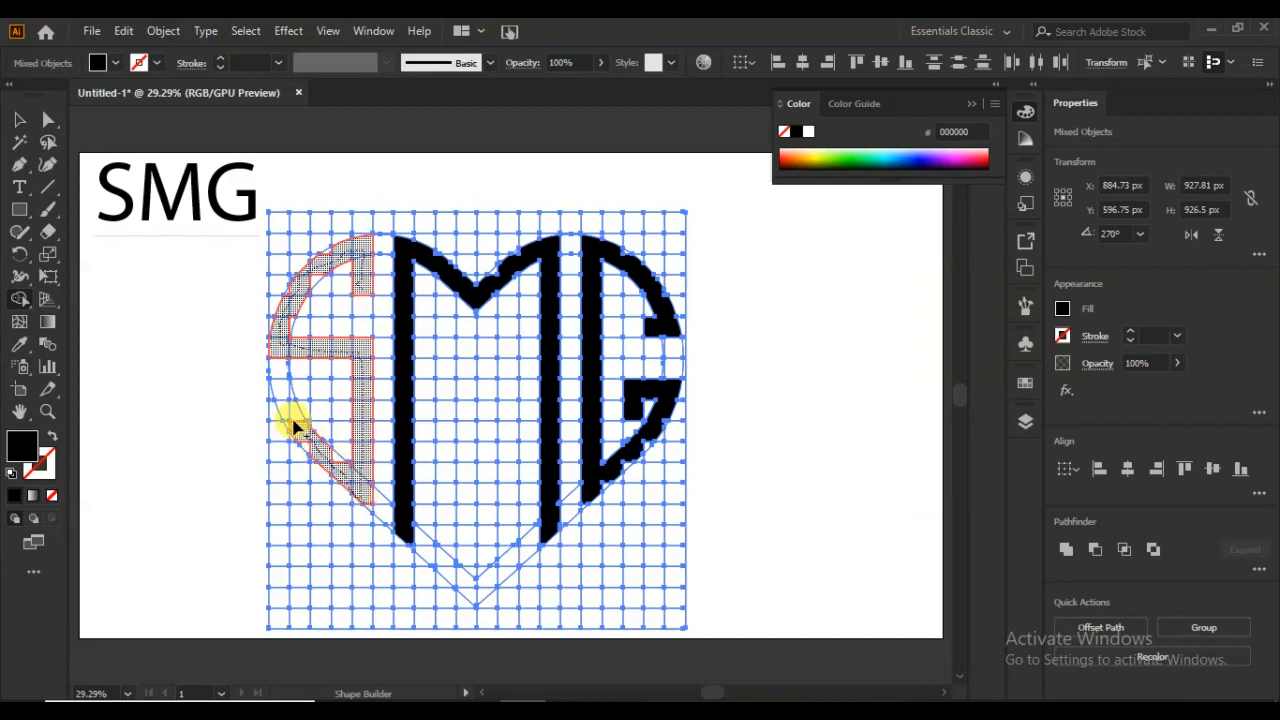
{"action": "left_click_drag", "start_coordinate": [289, 420], "coordinate": [287, 416]}
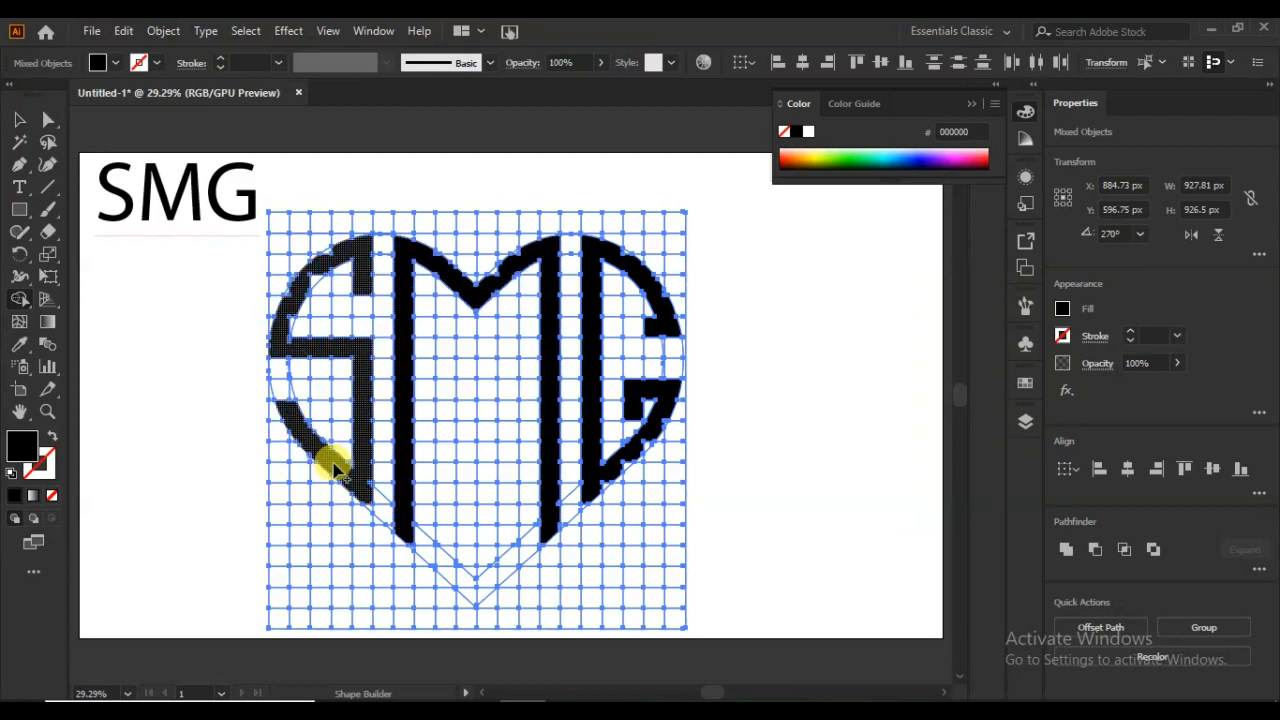
- Clean up the S, M and G by merging the leftover slivers along their edges with Shape Builder
{"action": "key", "text": "ctrl+z"}
{"action": "key", "text": "ctrl+equal"}
{"action": "key", "text": "ctrl+equal"}
{"action": "key", "text": "ctrl+equal"}
{"action": "key", "text": "ctrl+equal"}
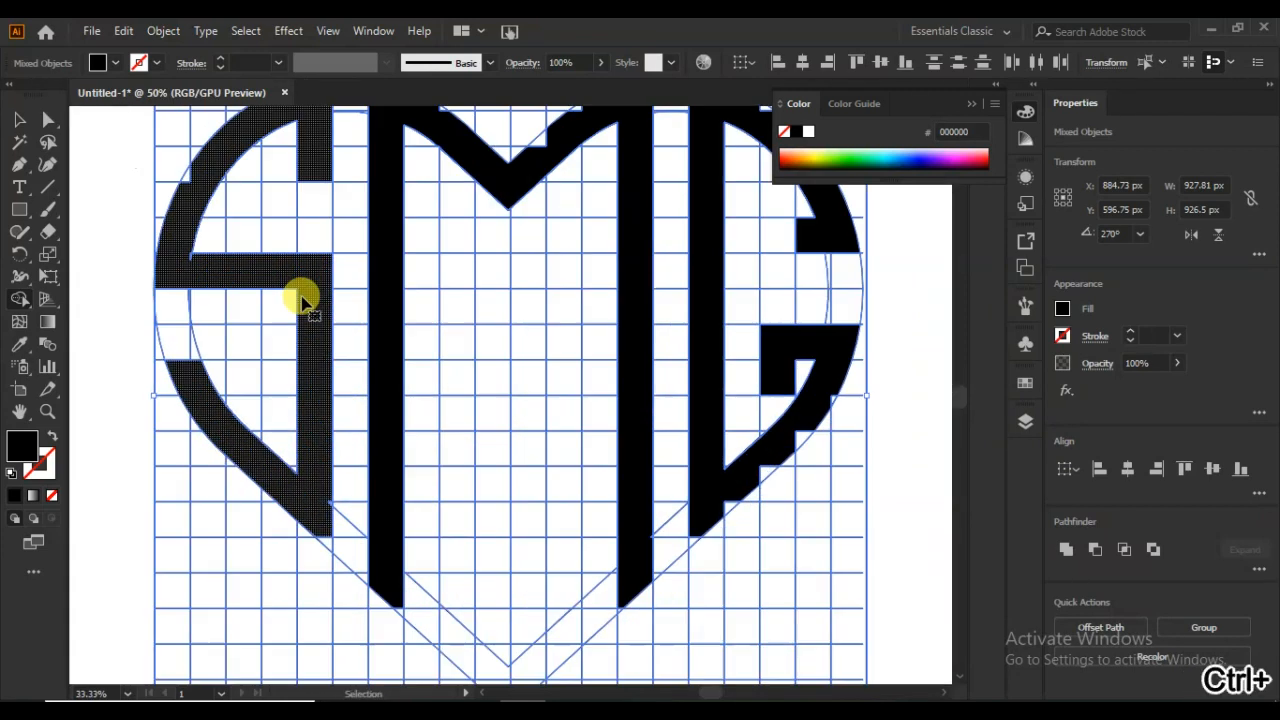
{"action": "scroll", "coordinate": [500, 300], "scroll_direction": "up", "scroll_amount": 3}
{"action": "key", "text": "ctrl+z"}
{"action": "left_click_drag", "start_coordinate": [880, 391], "coordinate": [525, 448]}
{"action": "left_click_drag", "start_coordinate": [603, 386], "coordinate": [612, 341]}
{"action": "left_click_drag", "start_coordinate": [800, 640], "coordinate": [760, 291]}
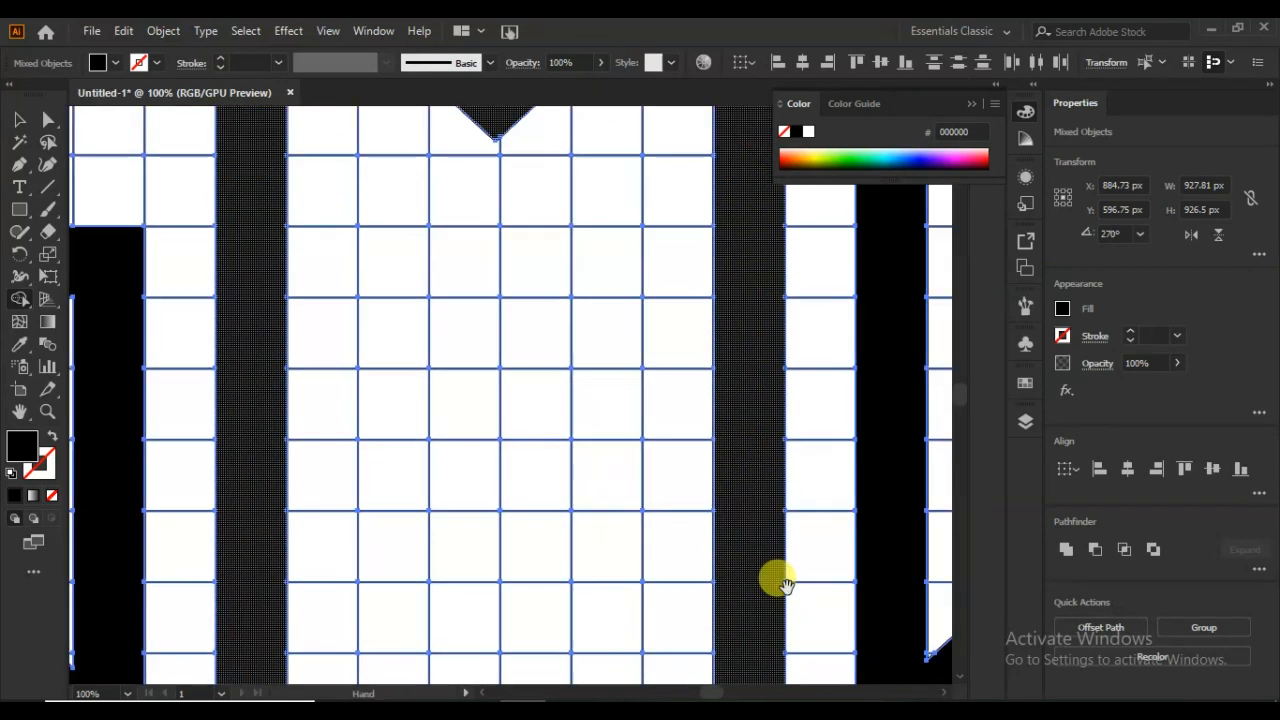
{"action": "left_click_drag", "start_coordinate": [775, 580], "coordinate": [743, 243]}
{"action": "left_click_drag", "start_coordinate": [700, 575], "coordinate": [681, 602]}
{"action": "left_click_drag", "start_coordinate": [236, 580], "coordinate": [246, 617]}
{"action": "mouse_move", "coordinate": [838, 464]}
{"action": "left_mouse_down"}
{"action": "mouse_move", "coordinate": [914, 394]}
{"action": "mouse_move", "coordinate": [602, 579]}
{"action": "left_mouse_up"}
{"action": "mouse_move", "coordinate": [648, 538]}
{"action": "left_mouse_down"}
{"action": "mouse_move", "coordinate": [820, 306]}
{"action": "mouse_move", "coordinate": [715, 660]}
{"action": "left_mouse_up"}
{"action": "left_click_drag", "start_coordinate": [684, 224], "coordinate": [848, 126]}
{"action": "left_click_drag", "start_coordinate": [608, 576], "coordinate": [857, 121]}
{"action": "left_click_drag", "start_coordinate": [503, 256], "coordinate": [685, 361]}
{"action": "left_click_drag", "start_coordinate": [326, 567], "coordinate": [345, 556]}
{"action": "left_click_drag", "start_coordinate": [288, 397], "coordinate": [351, 503]}
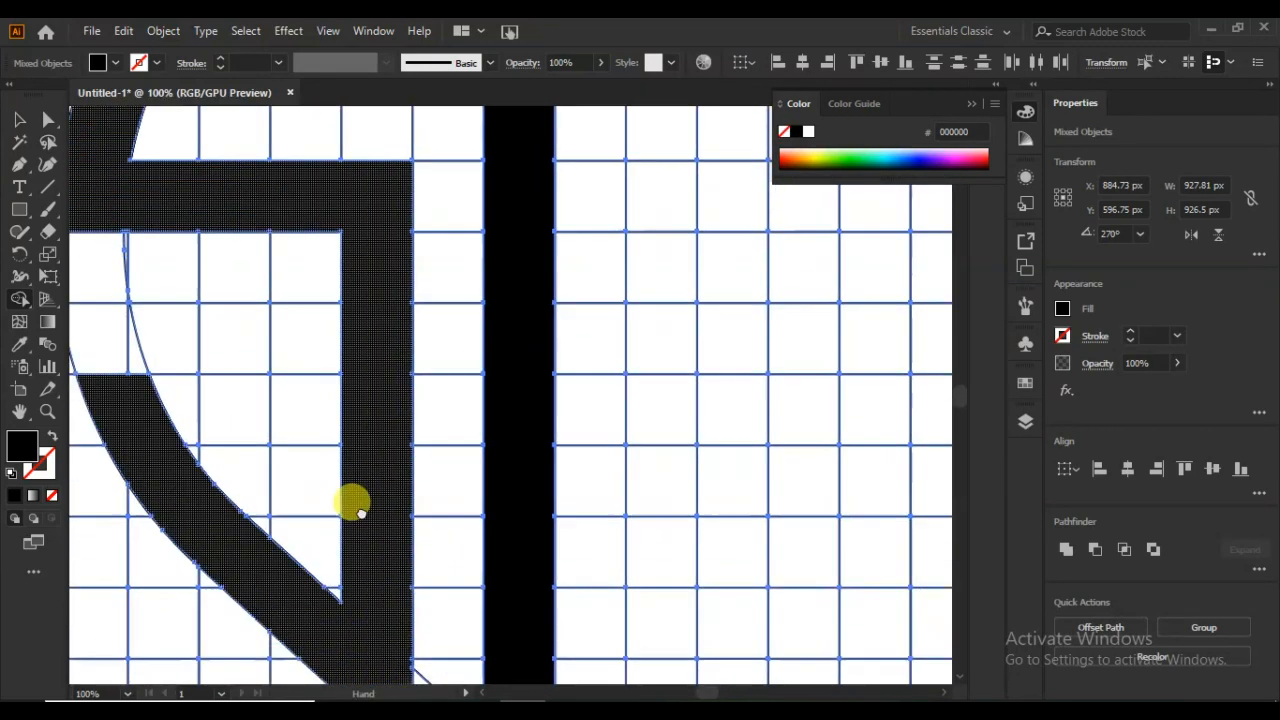
{"action": "left_click_drag", "start_coordinate": [389, 271], "coordinate": [409, 594]}
- Select all leftover grid and outline paths with the Magic Wand and delete them, keeping the black letters
{"action": "key", "text": "ctrl+0"}
{"action": "key", "text": "y"}
{"action": "left_click", "coordinate": [268, 213]}
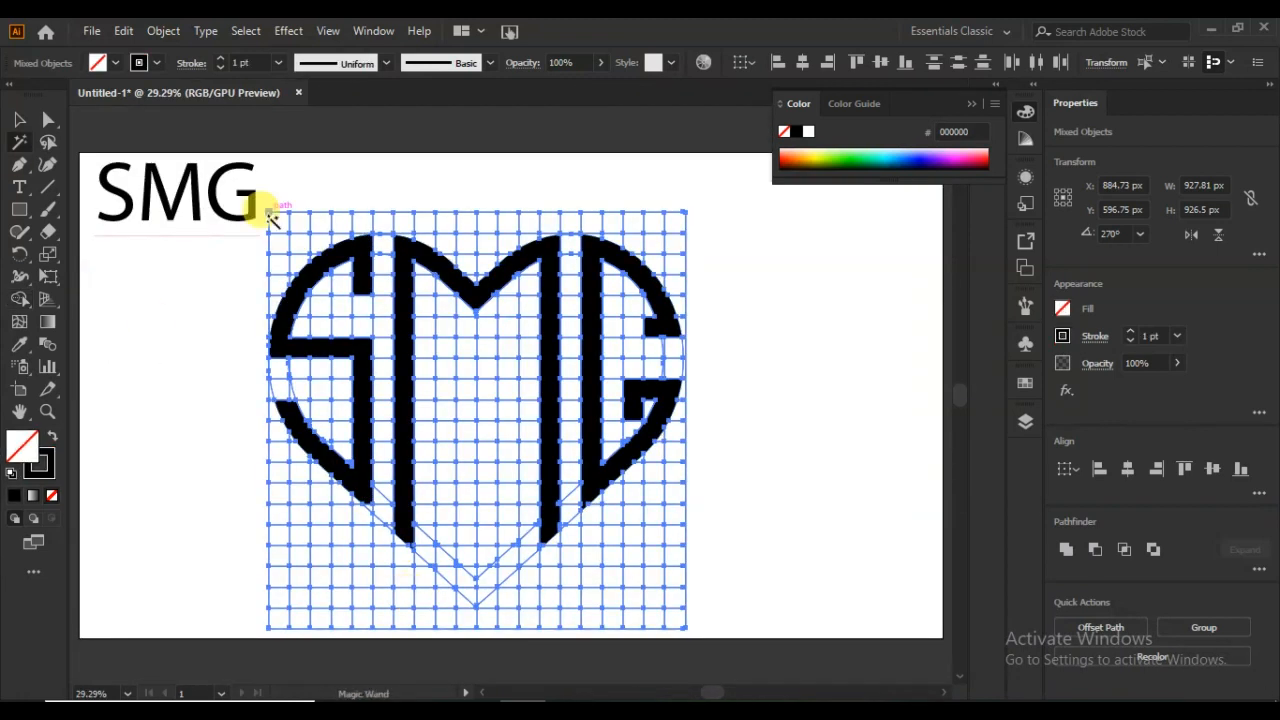
{"action": "key", "text": "Delete"}
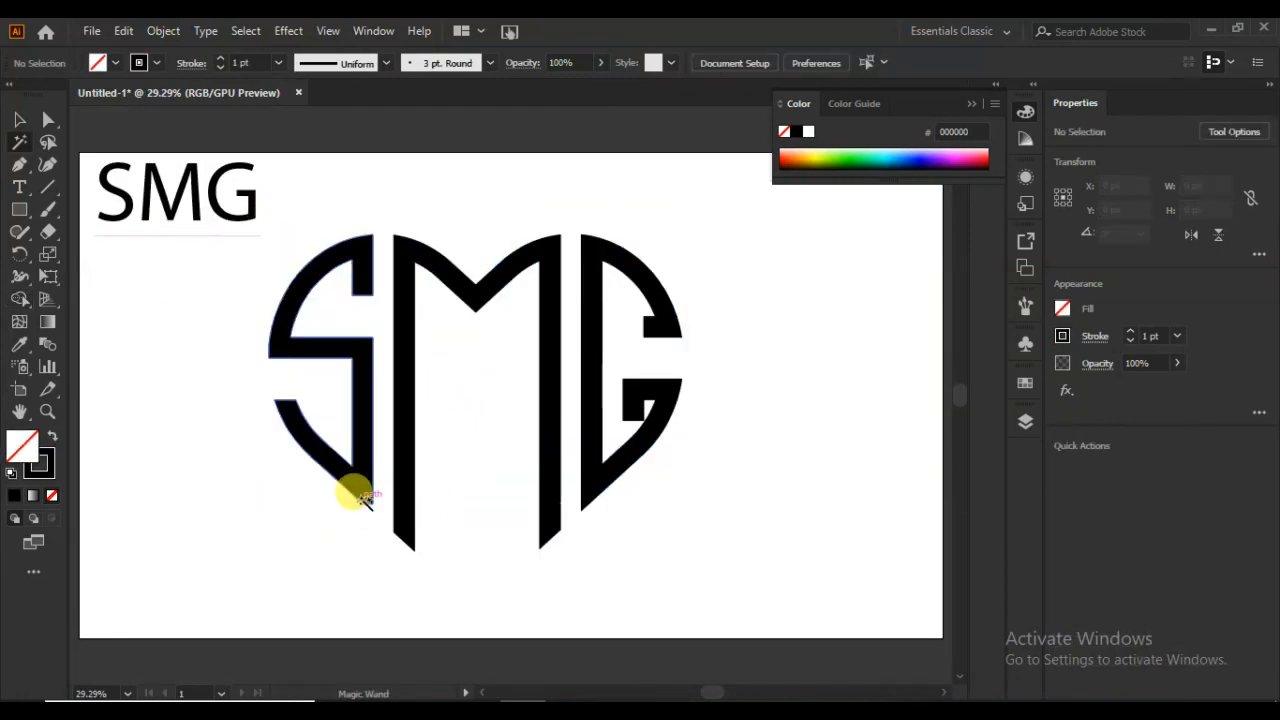
- Shrink the three heart-shaped letters to about 679 by 521 px and give them a 19 pt black stroke
{"action": "left_click", "coordinate": [365, 490]}
{"action": "key", "text": "v"}
{"action": "left_click_drag", "start_coordinate": [355, 450], "coordinate": [459, 424]}
{"action": "left_click_drag", "start_coordinate": [787, 530], "coordinate": [685, 477]}
{"action": "left_click", "coordinate": [1130, 334]}
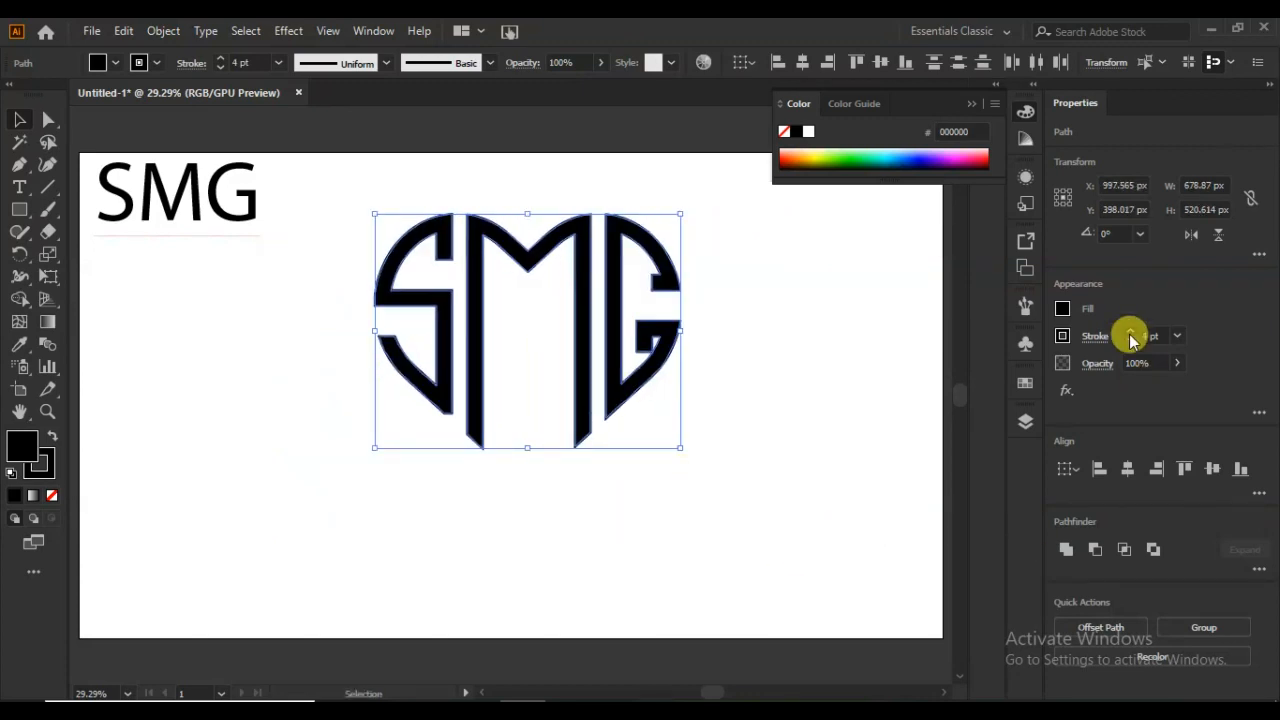
{"action": "left_click", "coordinate": [1130, 334]}
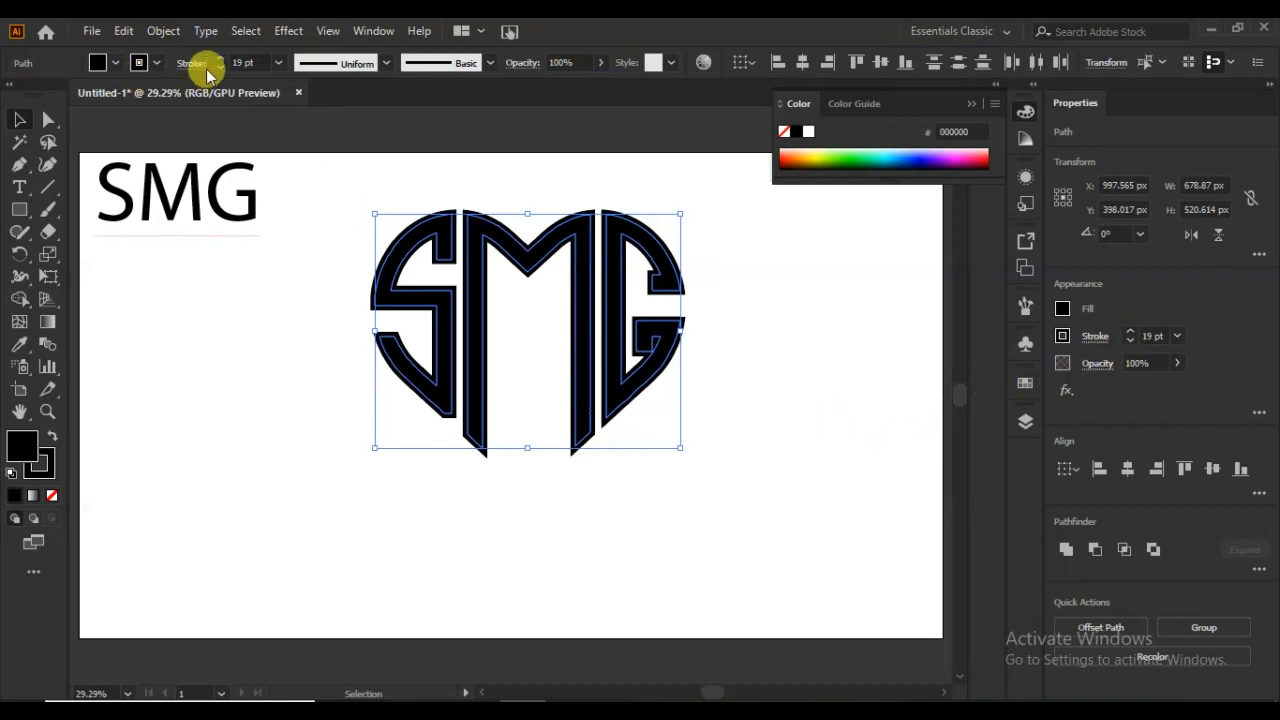
- Expand the fill and stroke of the letters and unite the resulting shapes
{"action": "left_click", "coordinate": [157, 35]}
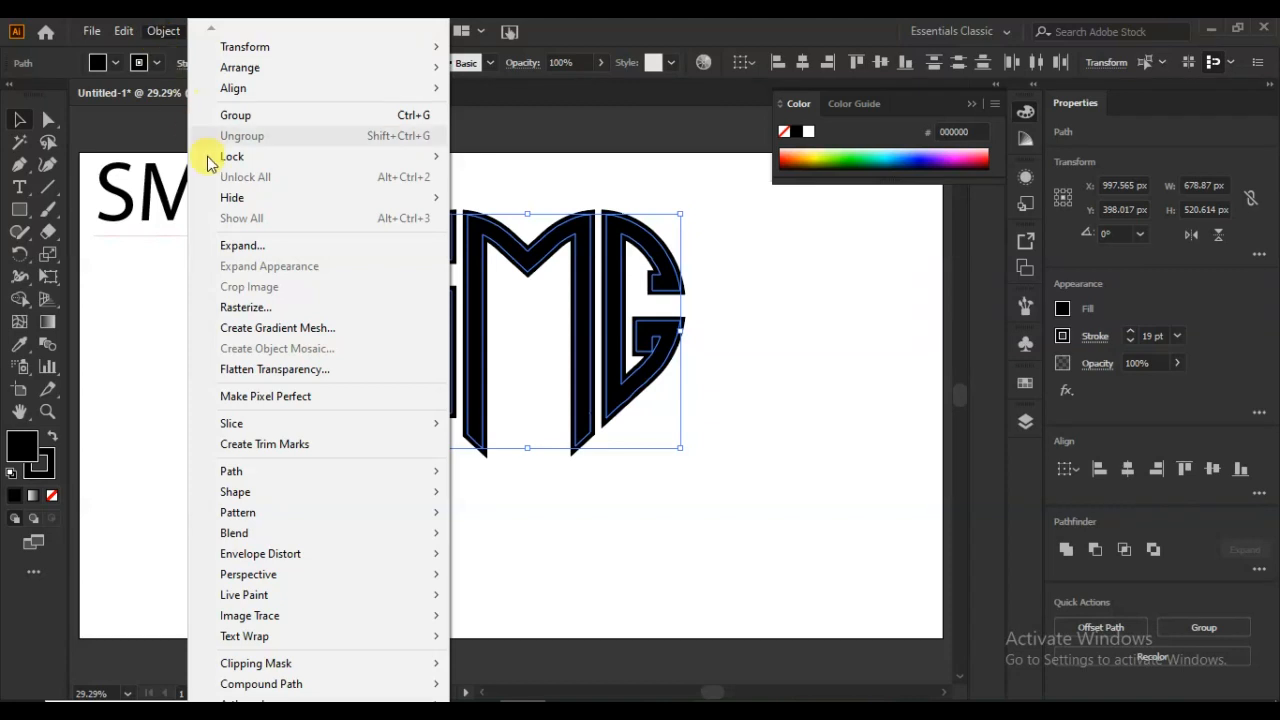
{"action": "left_click", "coordinate": [248, 245]}
{"action": "left_click", "coordinate": [597, 474]}
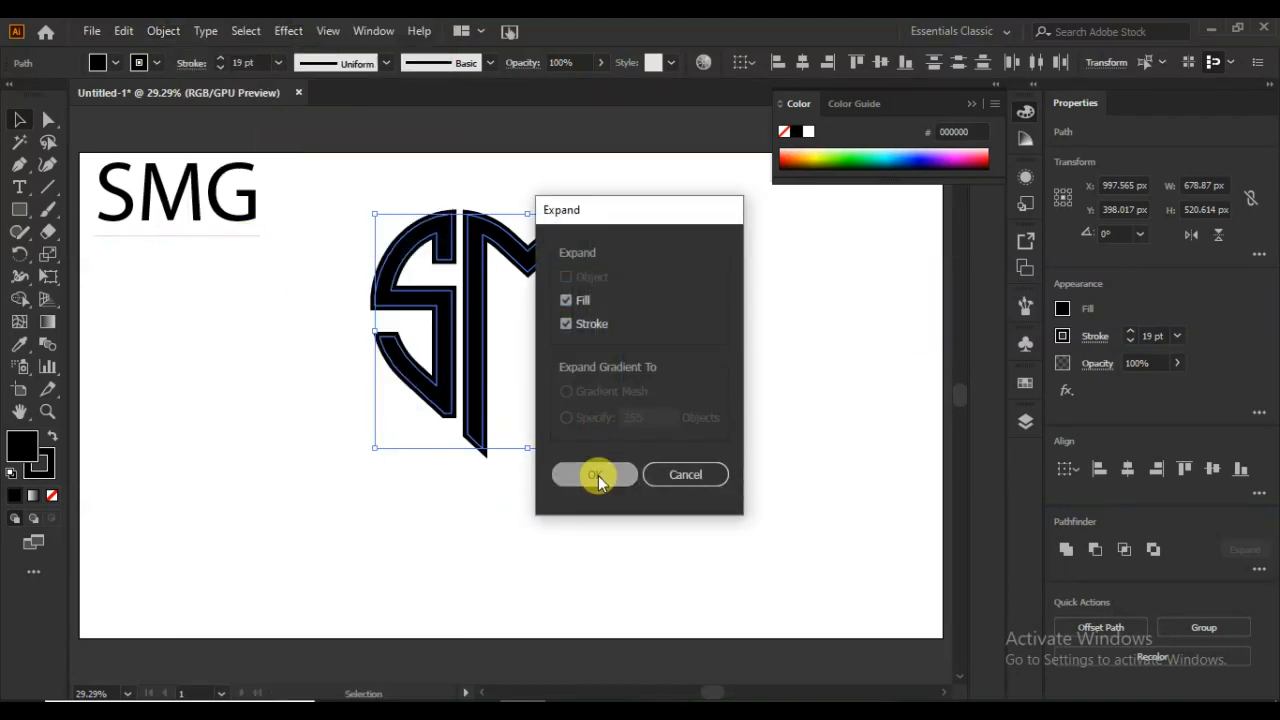
{"action": "left_click", "coordinate": [1066, 549]}
{"action": "left_click", "coordinate": [718, 473]}
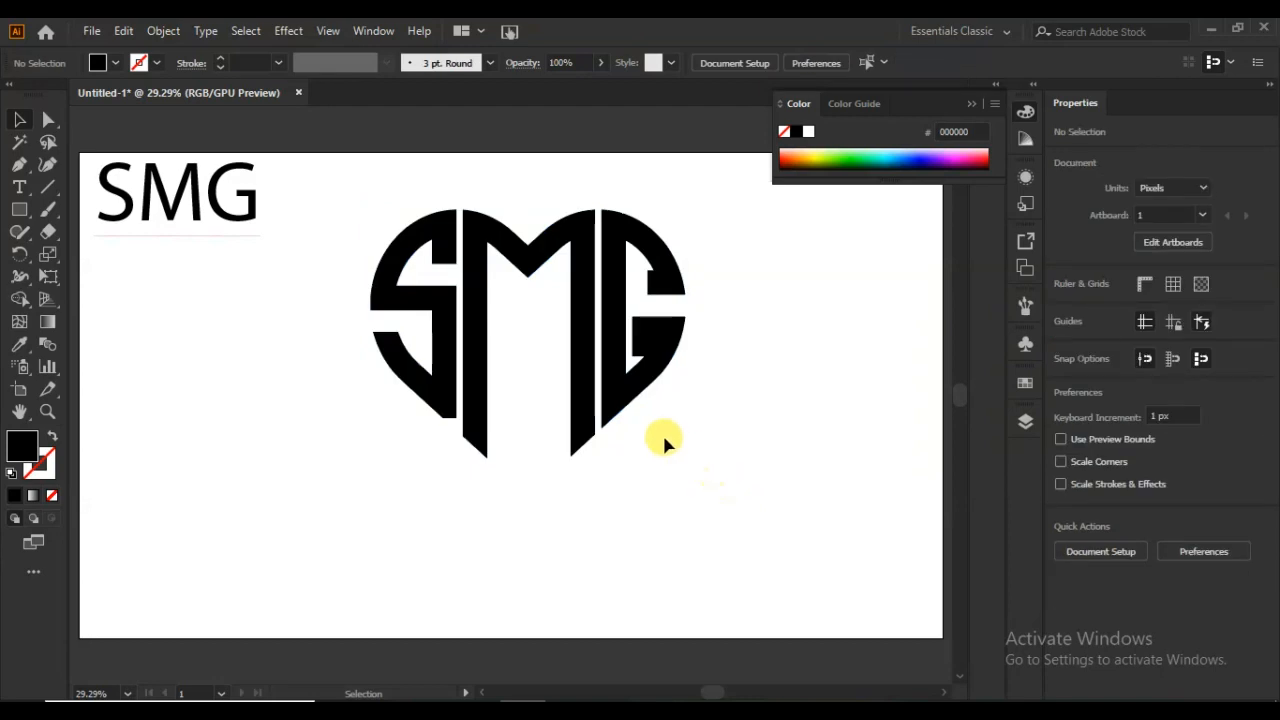
- Draw a black rectangle about 1821 by 985 px over the artboard and send it to the back
{"action": "left_click_drag", "start_coordinate": [107, 168], "coordinate": [927, 611]}
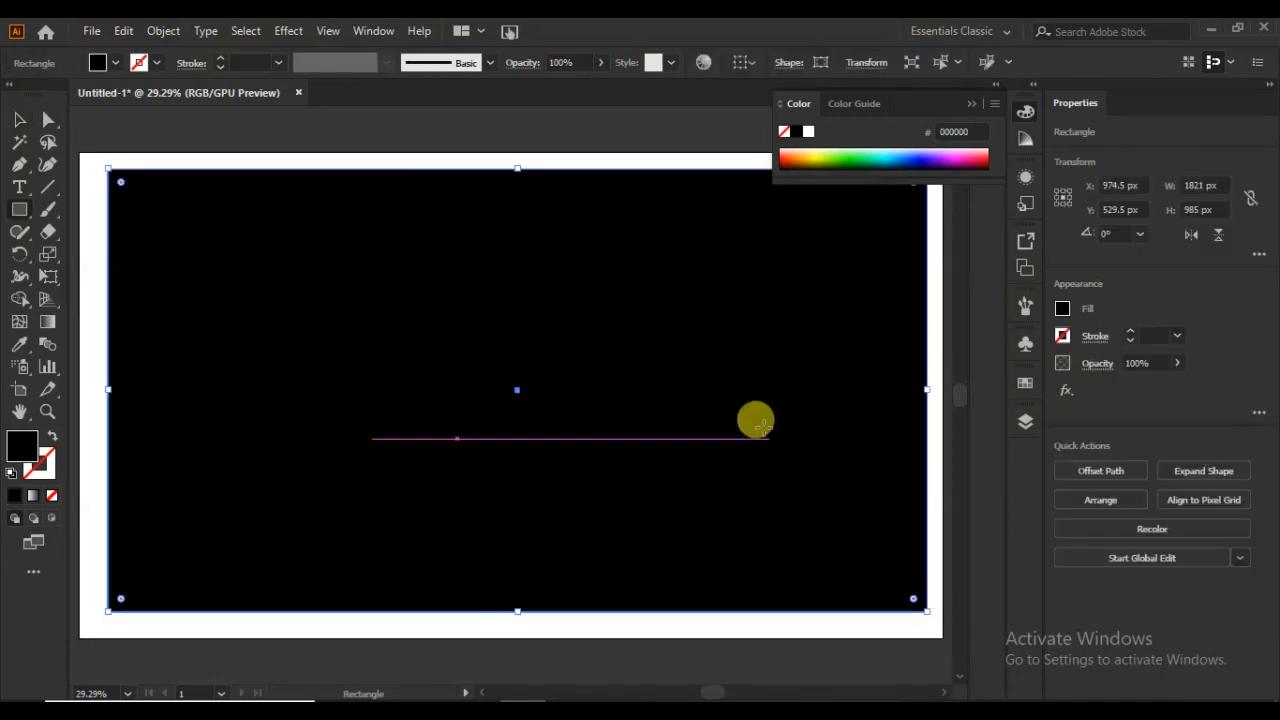
{"action": "key", "text": "v"}
{"action": "right_click", "coordinate": [240, 279]}
{"action": "mouse_move", "coordinate": [445, 596]}
{"action": "left_click", "coordinate": [500, 664]}
- Fill the grouped SMG lettering with white and move it down to the rectangle's vertical centre
{"action": "left_click", "coordinate": [556, 425]}
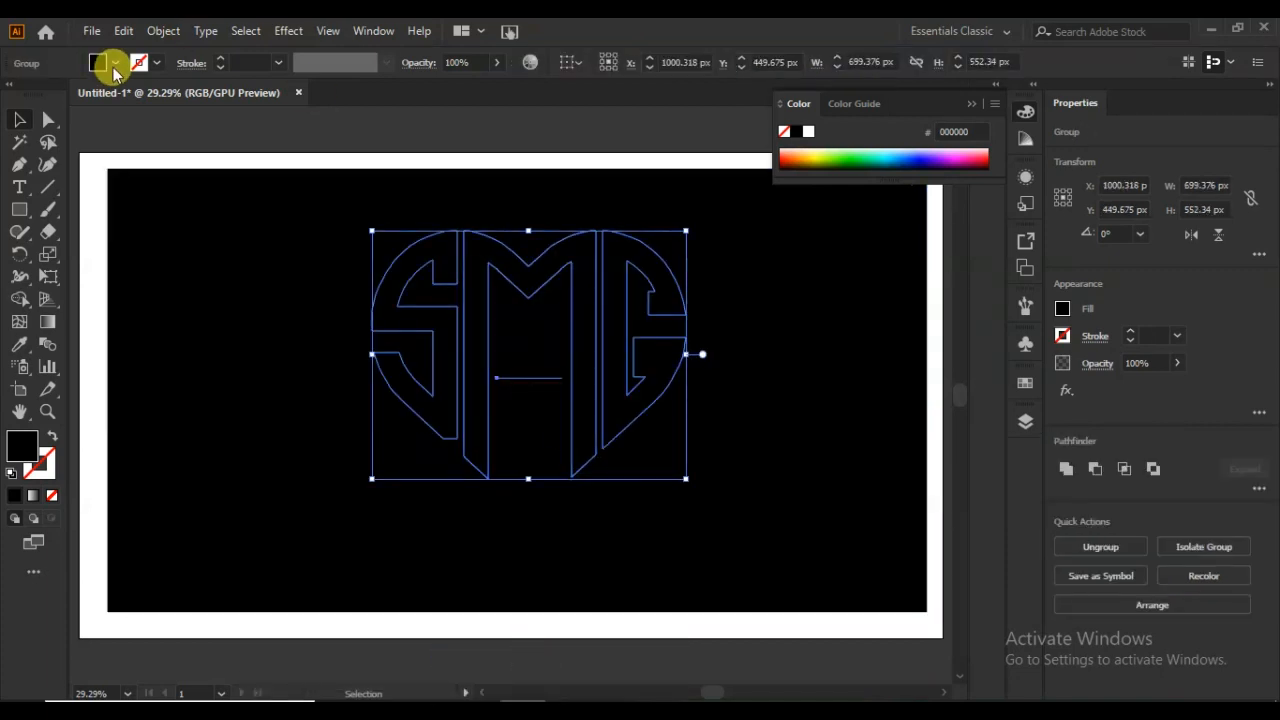
{"action": "left_click", "coordinate": [112, 64]}
{"action": "left_click", "coordinate": [85, 122]}
{"action": "left_click", "coordinate": [466, 286]}
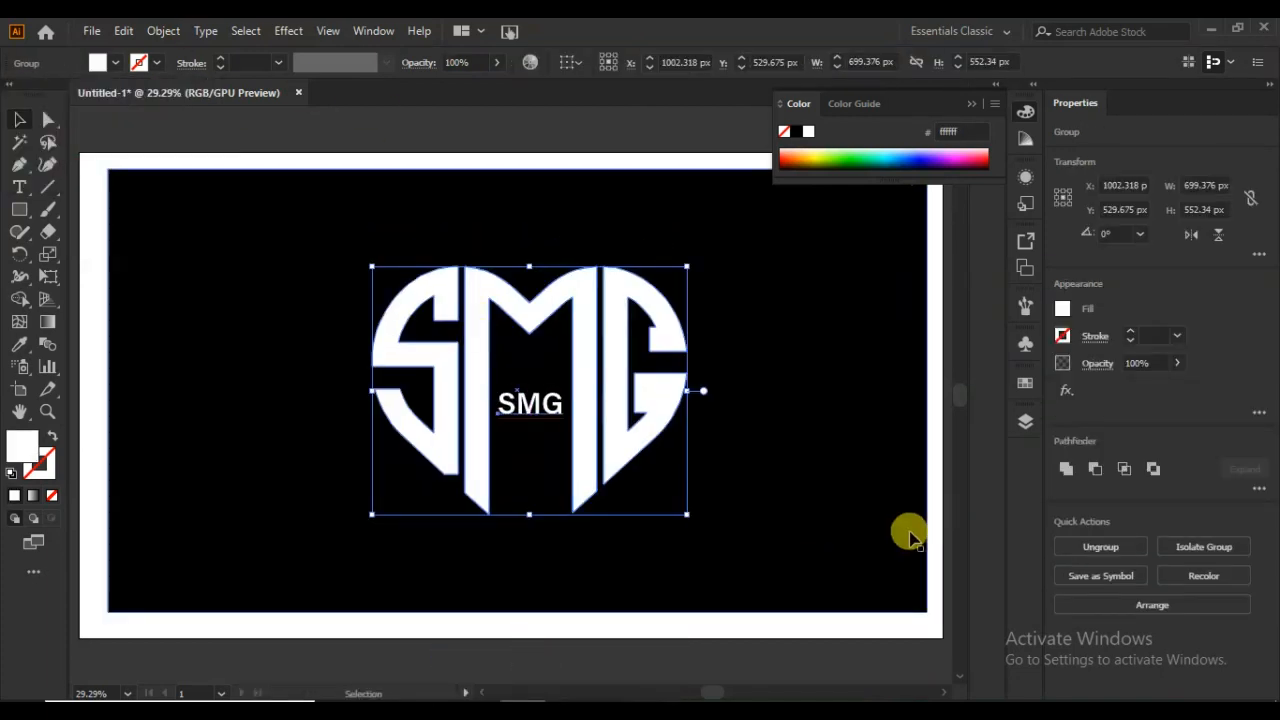